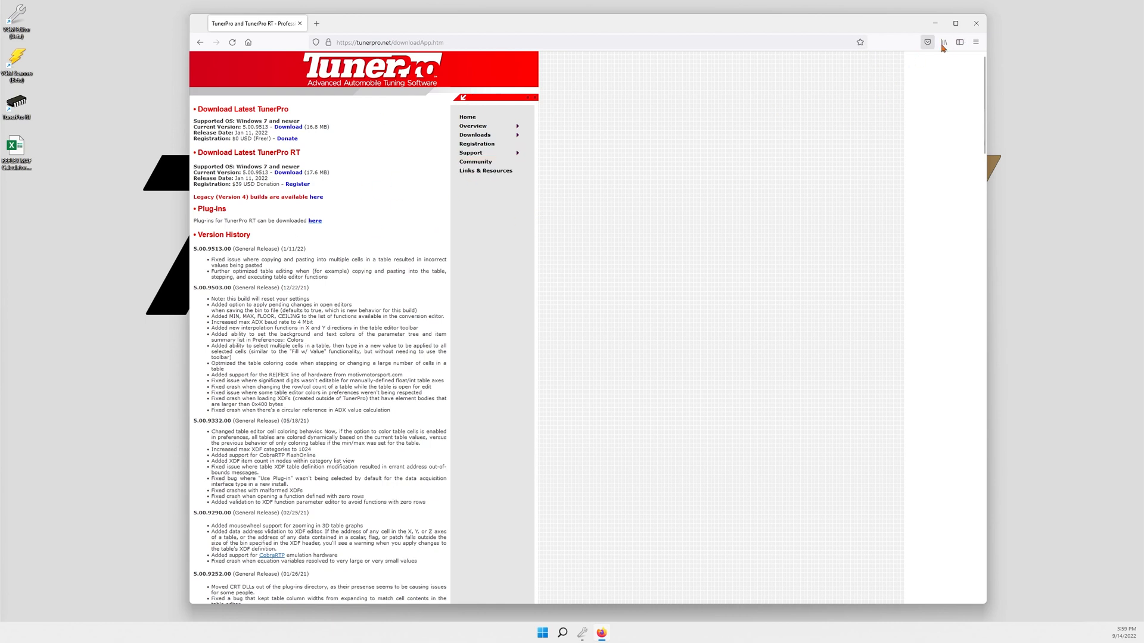
# Close the browser and, in TunerPro RT, load the XDF definition file 20220729_4K_PLUS_LTx.xdf
pyautogui.click(979, 28)
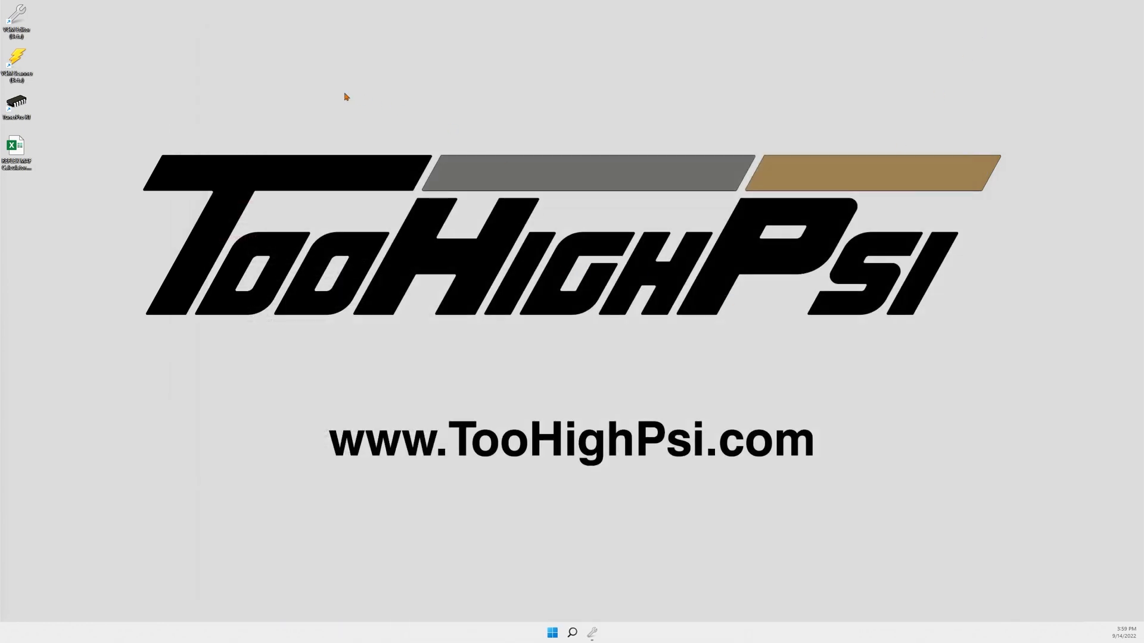
pyautogui.doubleClick(18, 106)
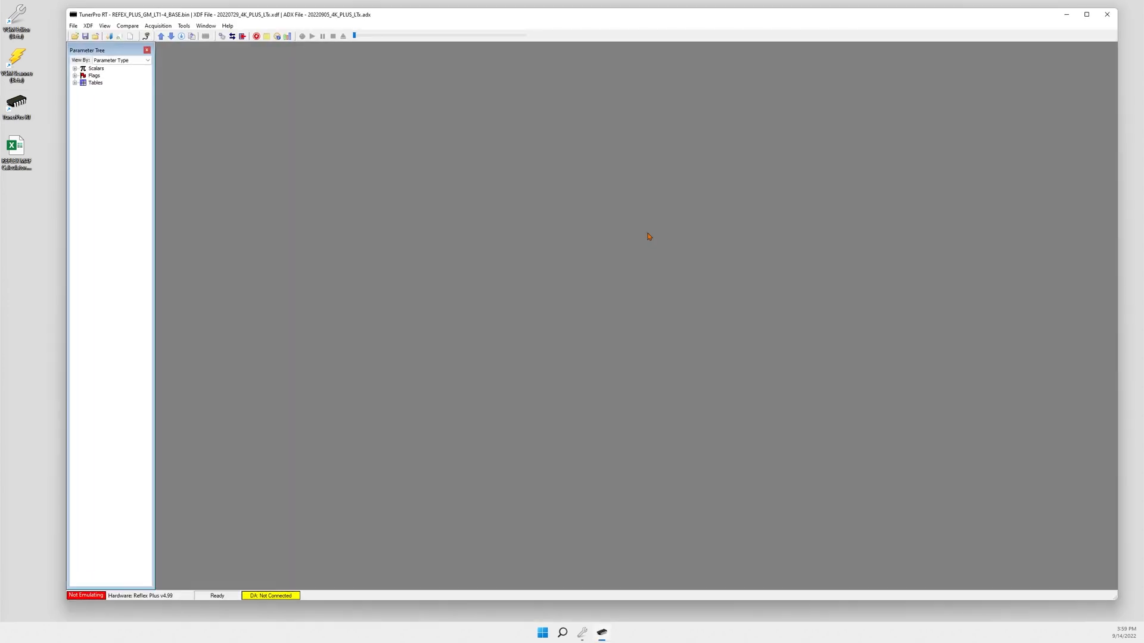
pyautogui.click(88, 26)
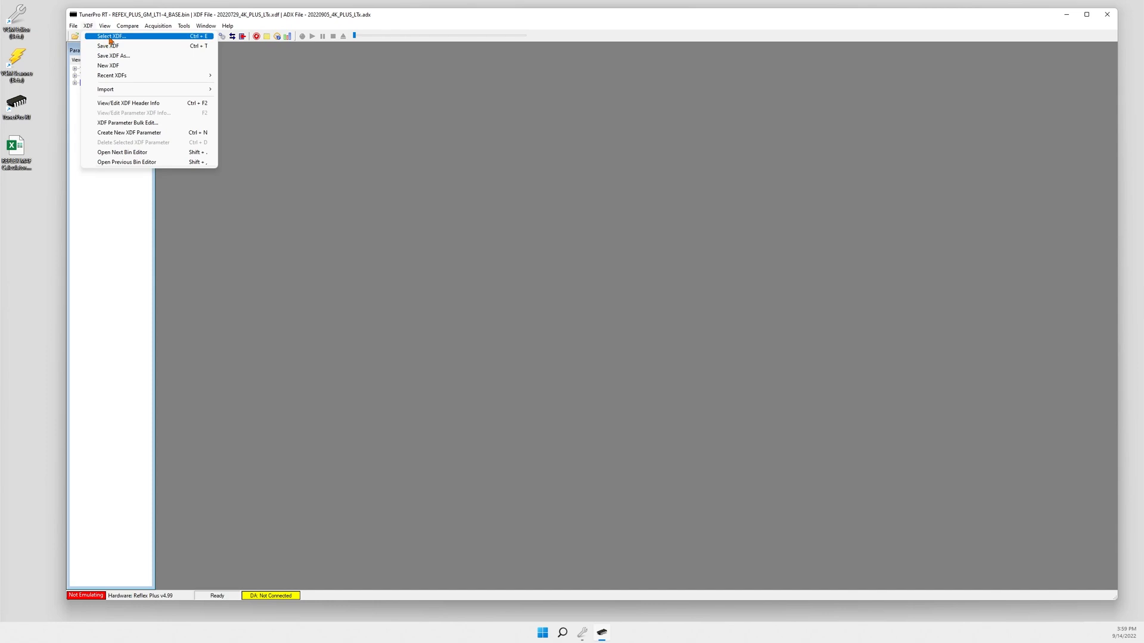
pyautogui.click(110, 37)
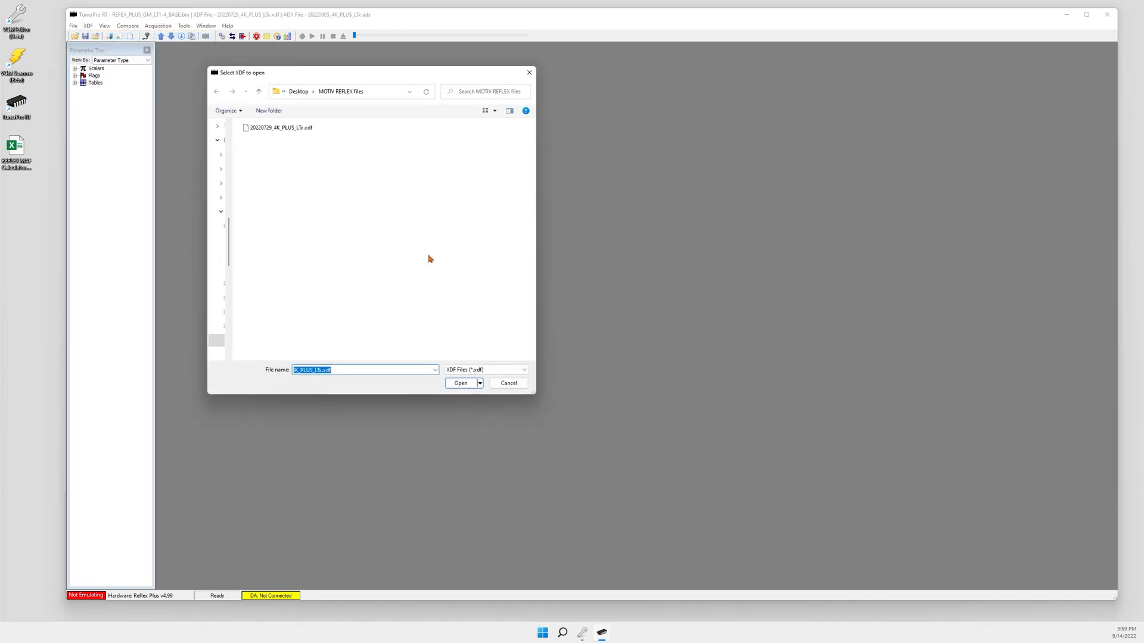
pyautogui.doubleClick(286, 133)
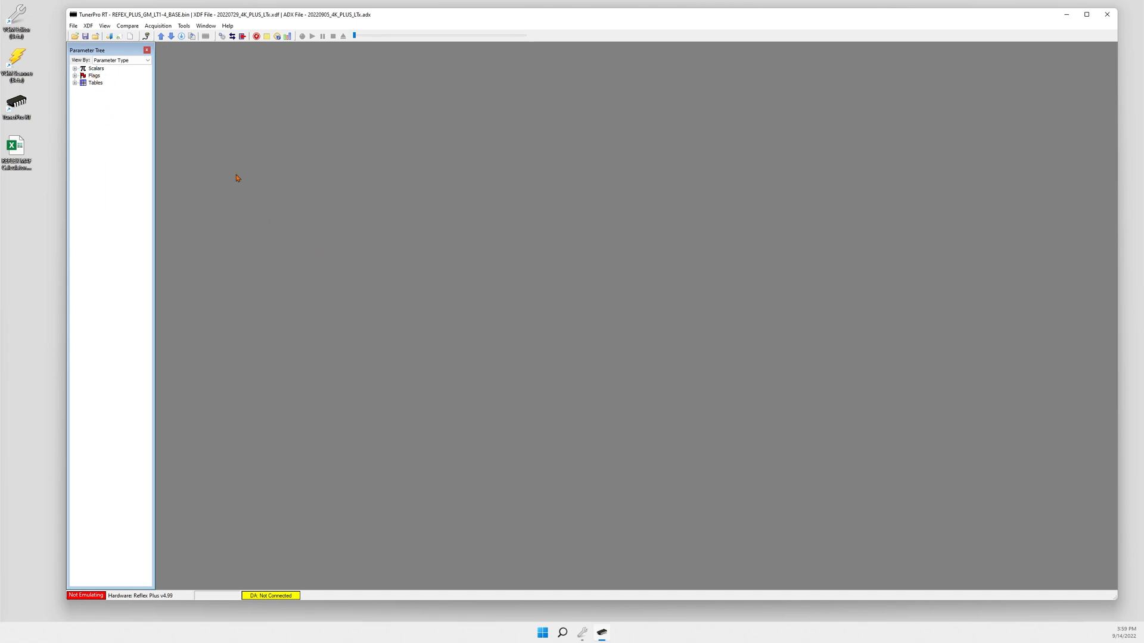
# Load the data acquisition definition file 20220905_4K_PLUS_LTx.adx from the MOTIV REFLEX files folder
pyautogui.click(160, 26)
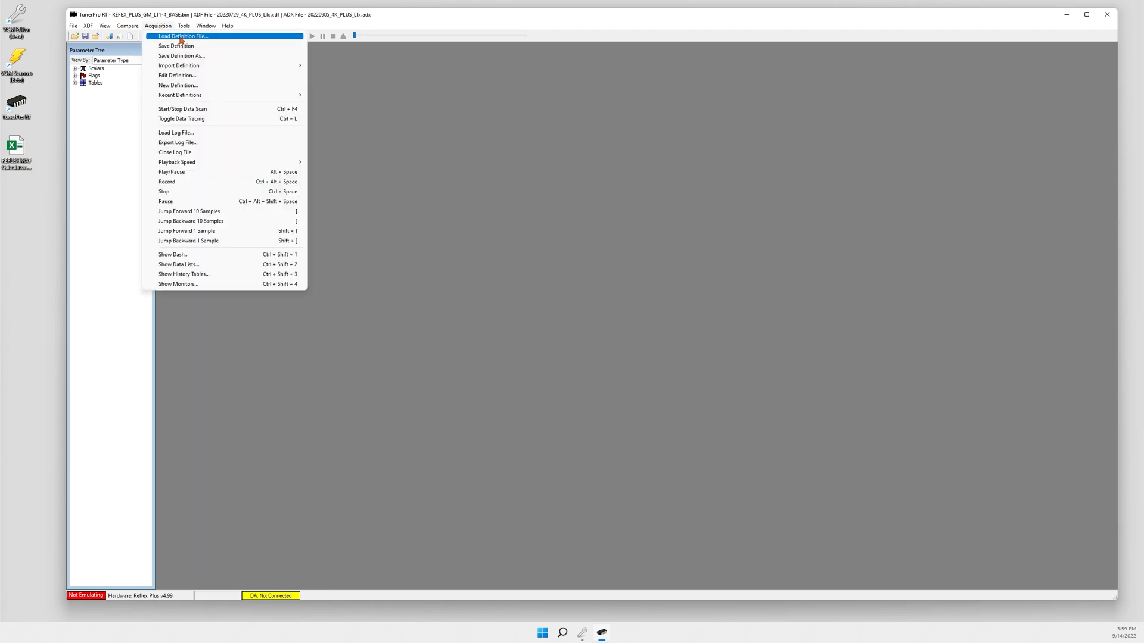
pyautogui.click(181, 37)
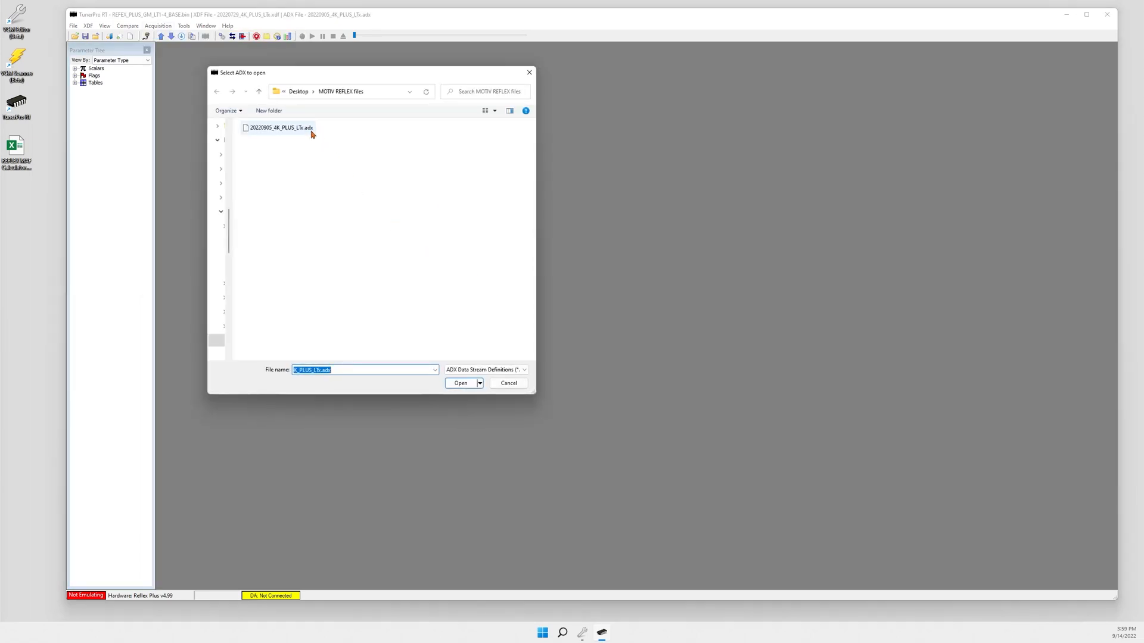
pyautogui.doubleClick(279, 128)
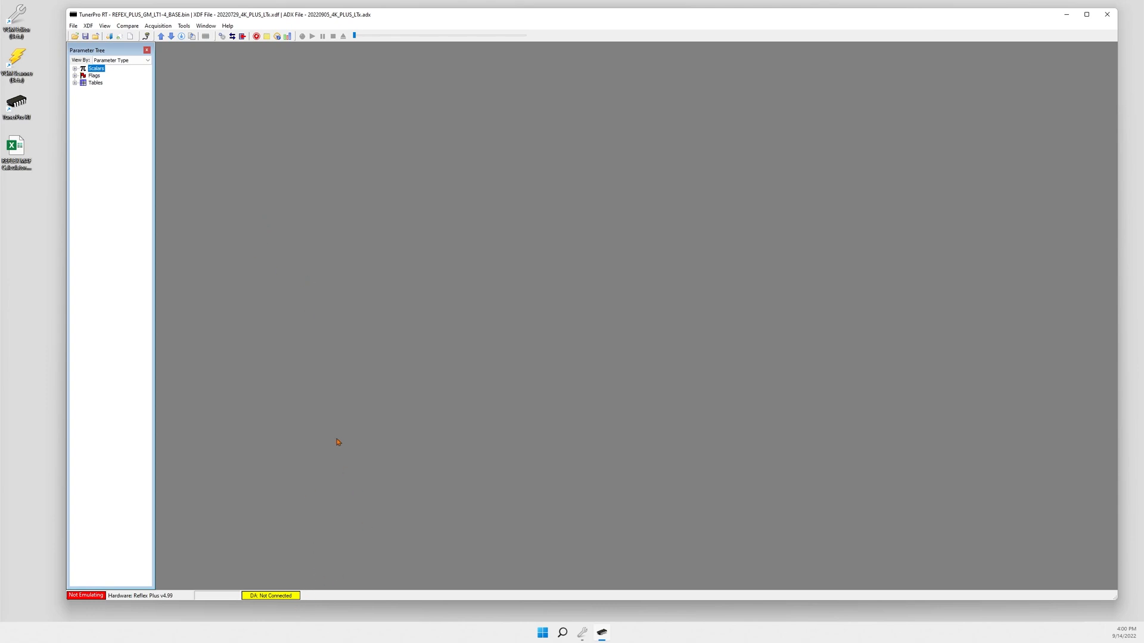
# Configure the data acquisition plug-in in the preferences to use the port type Shared with Emulator
pyautogui.click(188, 28)
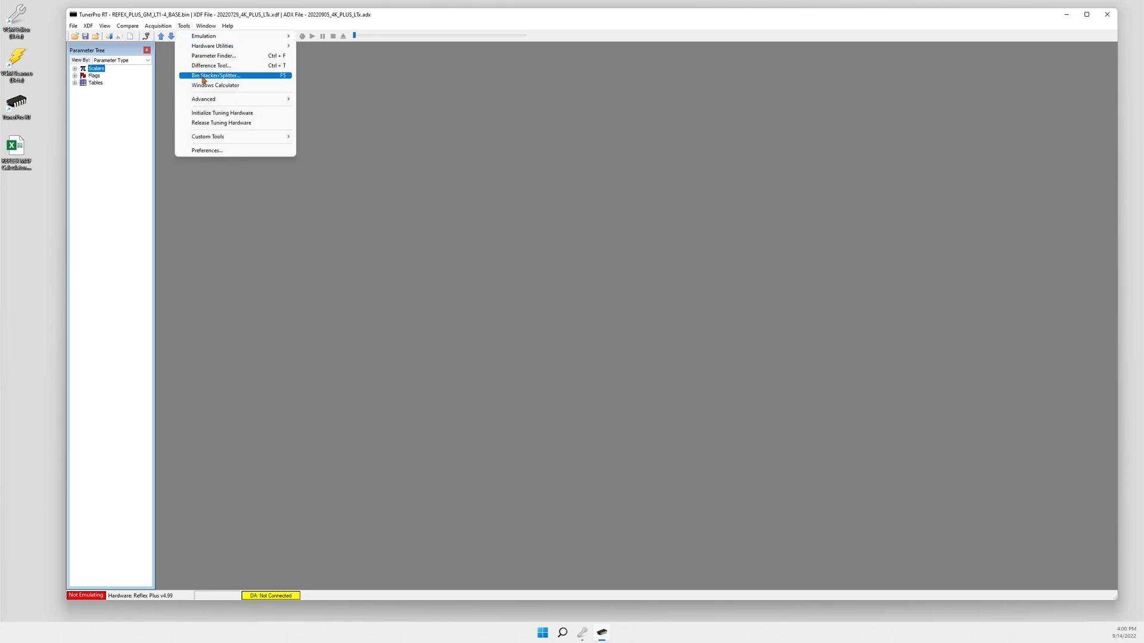
pyautogui.click(218, 152)
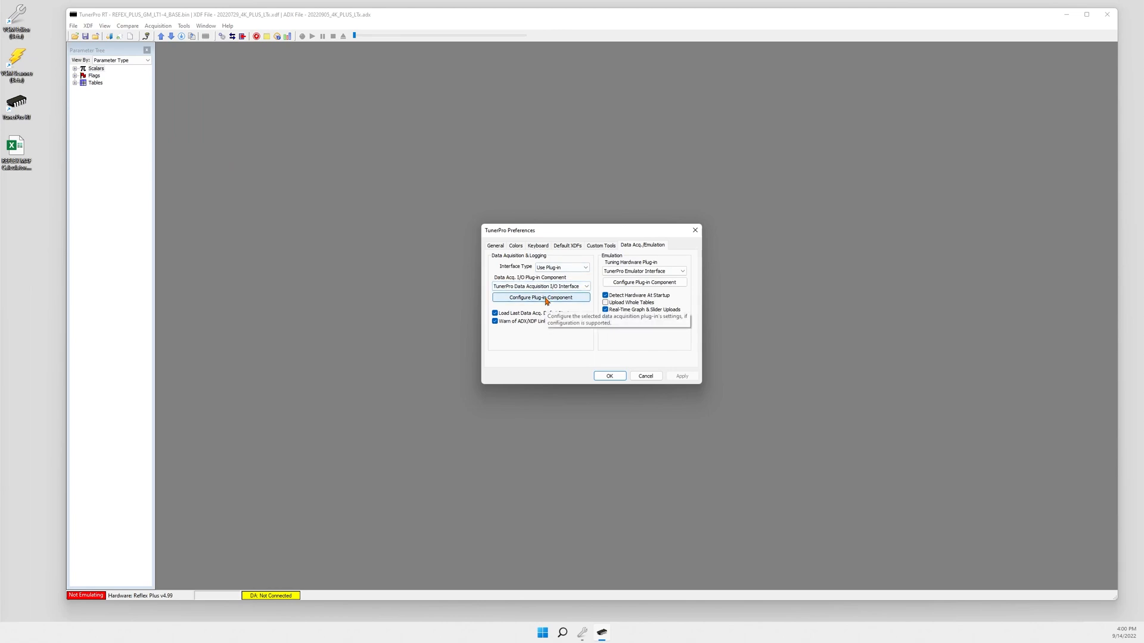
pyautogui.click(547, 299)
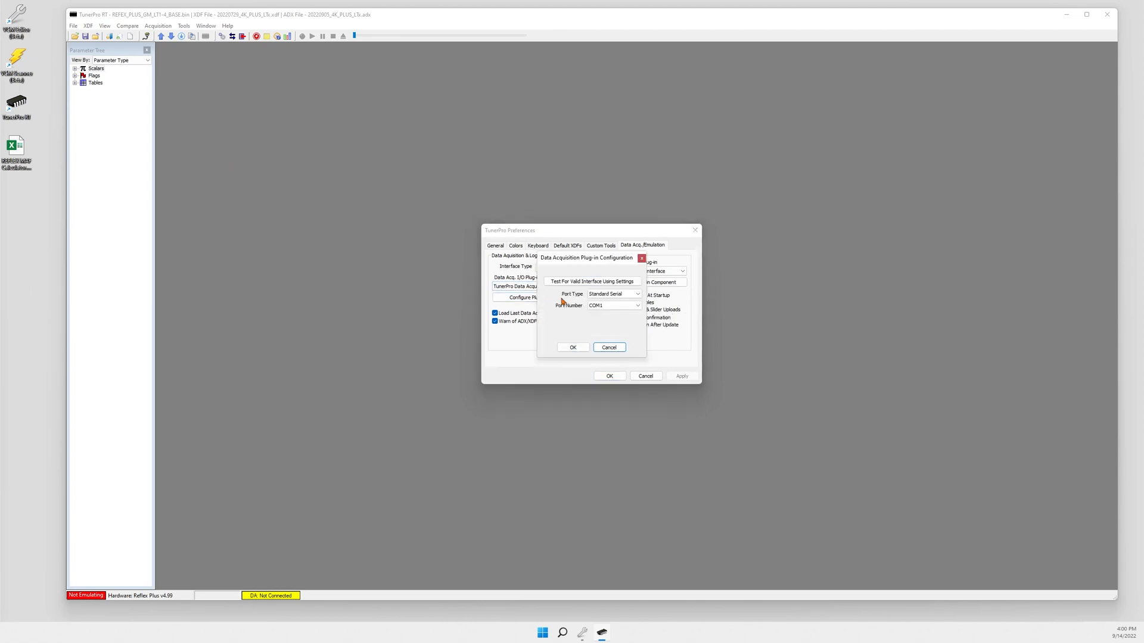
pyautogui.click(619, 295)
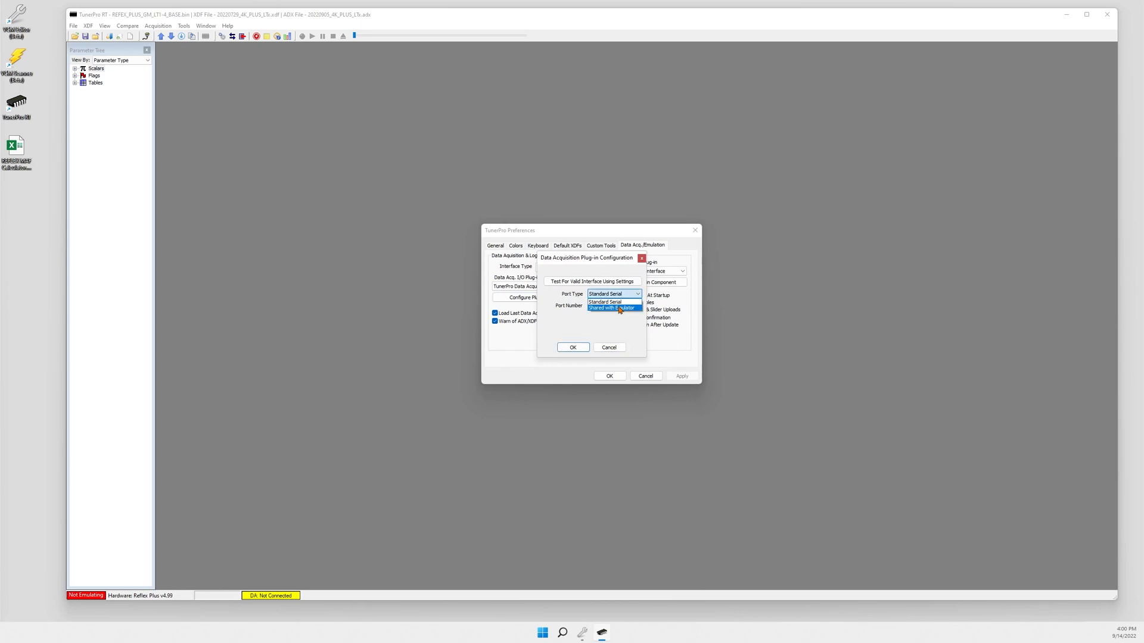
pyautogui.click(623, 309)
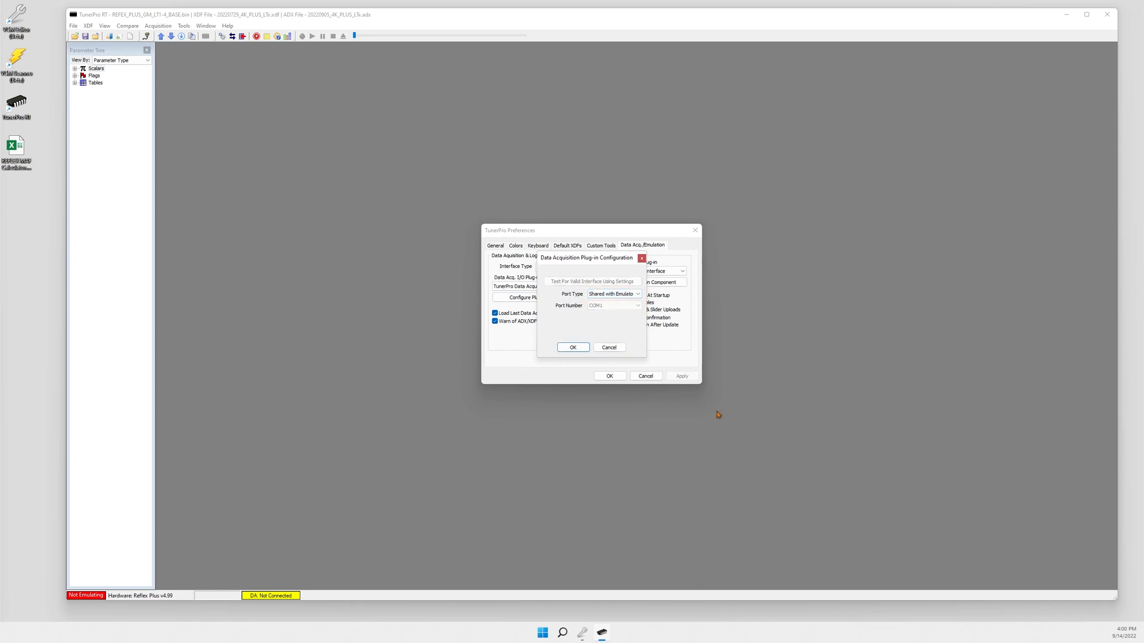
pyautogui.click(574, 347)
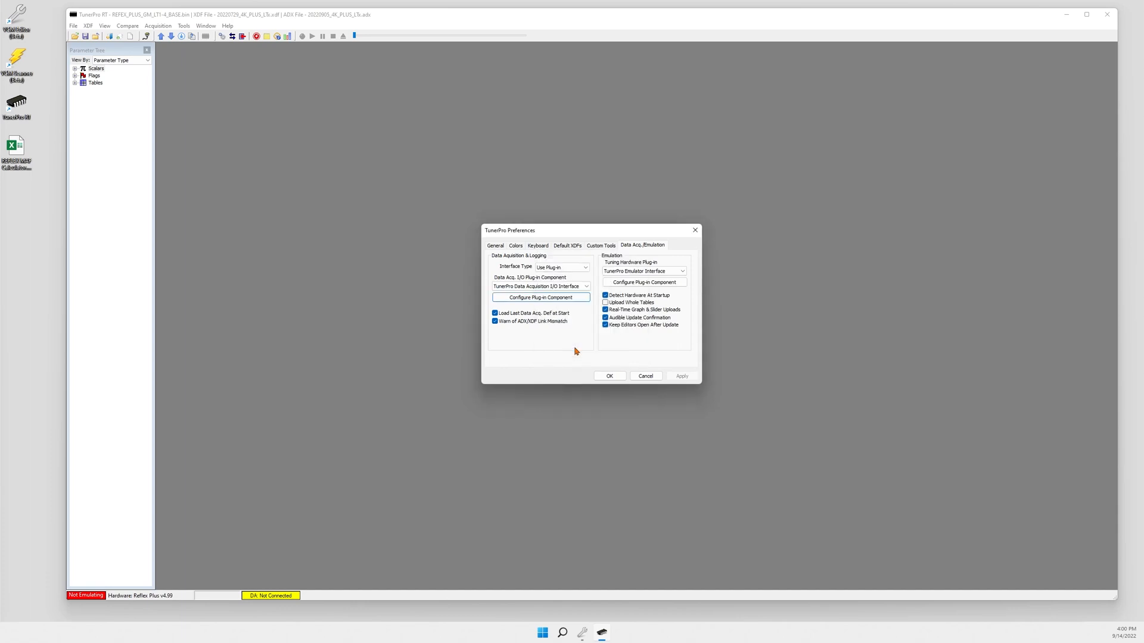
pyautogui.click(611, 376)
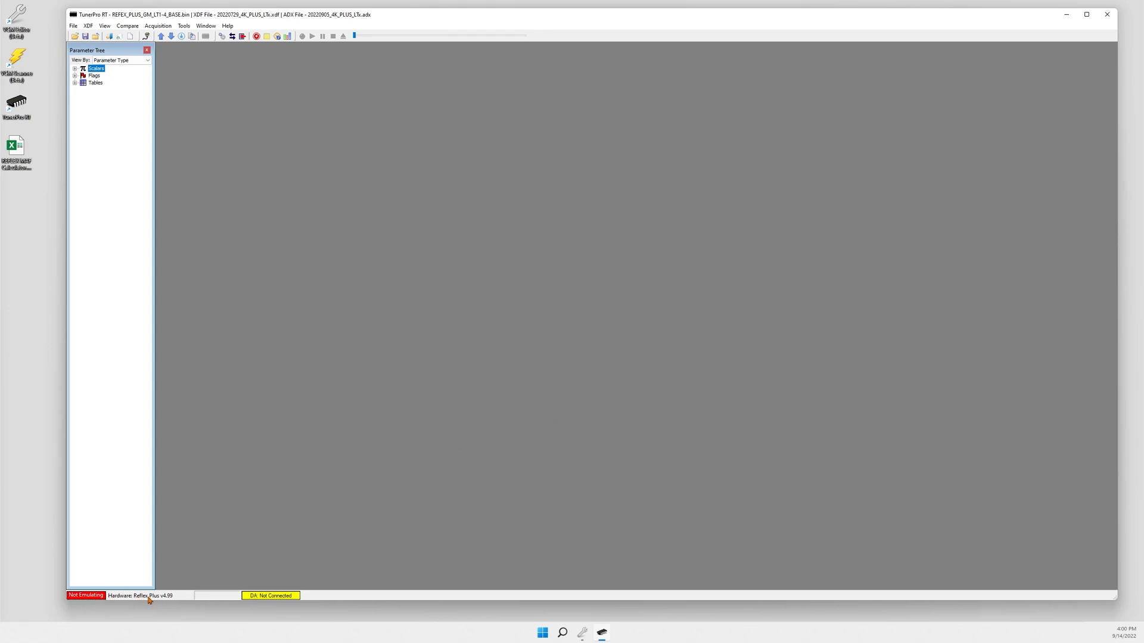
# Initialize the tuning hardware and download the calibration from the connected Reflex Plus
pyautogui.click(147, 38)
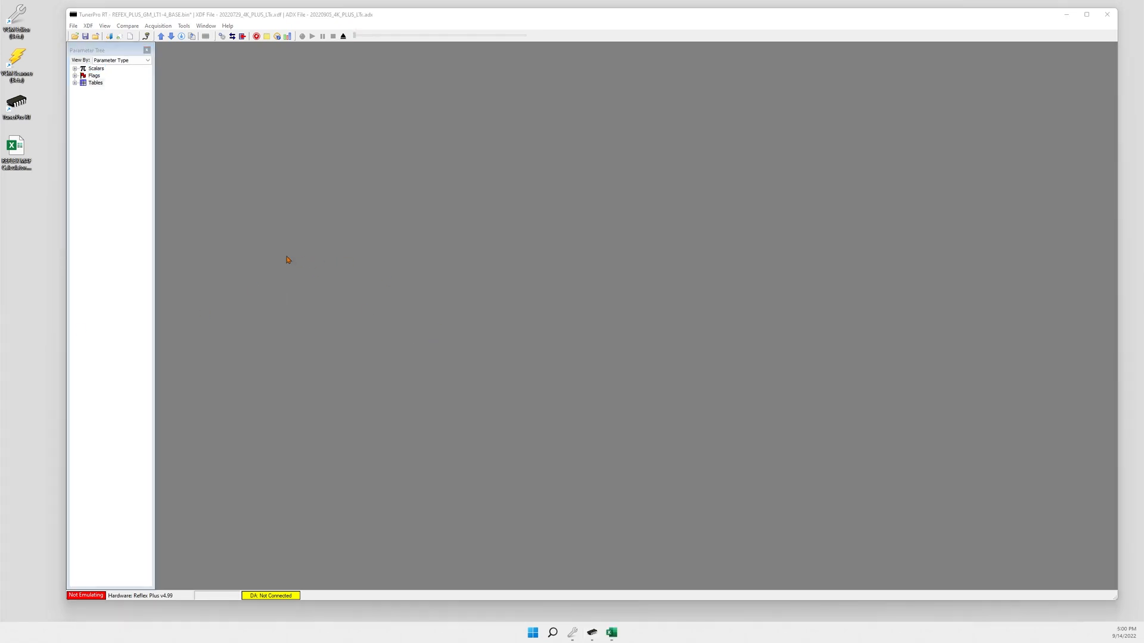
pyautogui.click(172, 37)
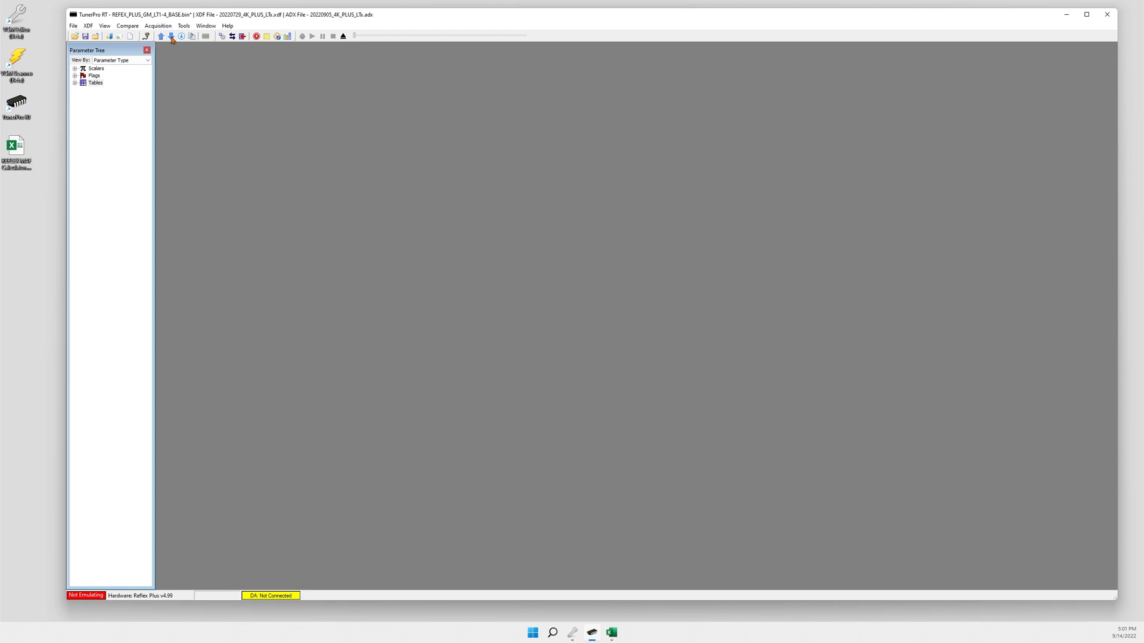
pyautogui.click(171, 38)
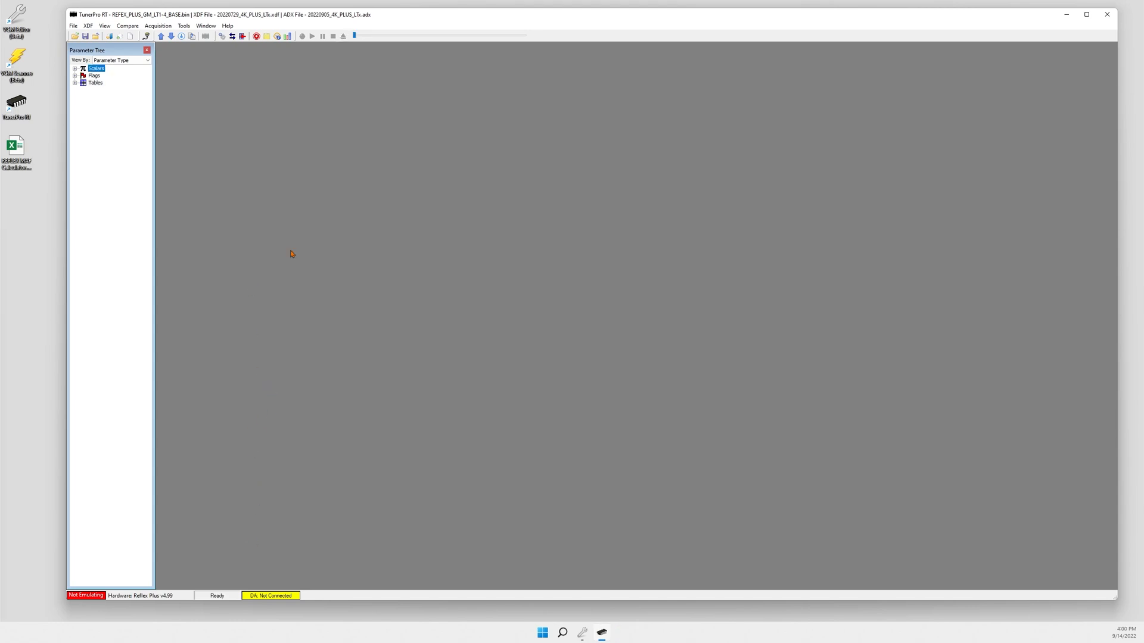
# Start data acquisition and check the live values in the enlarged ALL-GM-Data list, closing the list when done
pyautogui.click(267, 38)
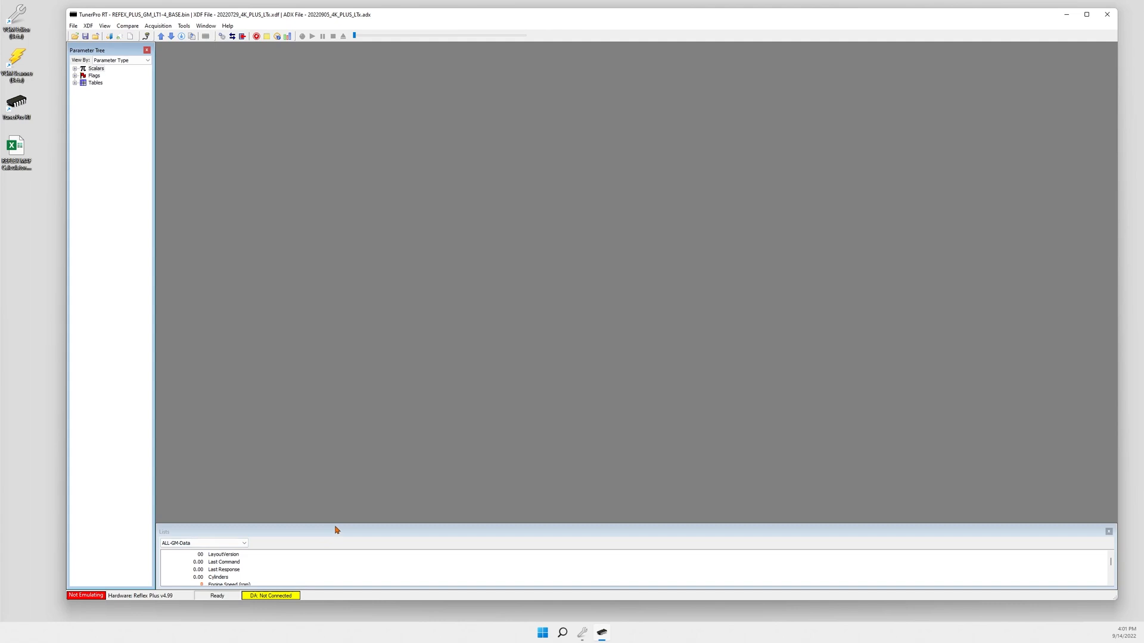
pyautogui.moveTo(339, 522); pyautogui.dragTo(381, 119)
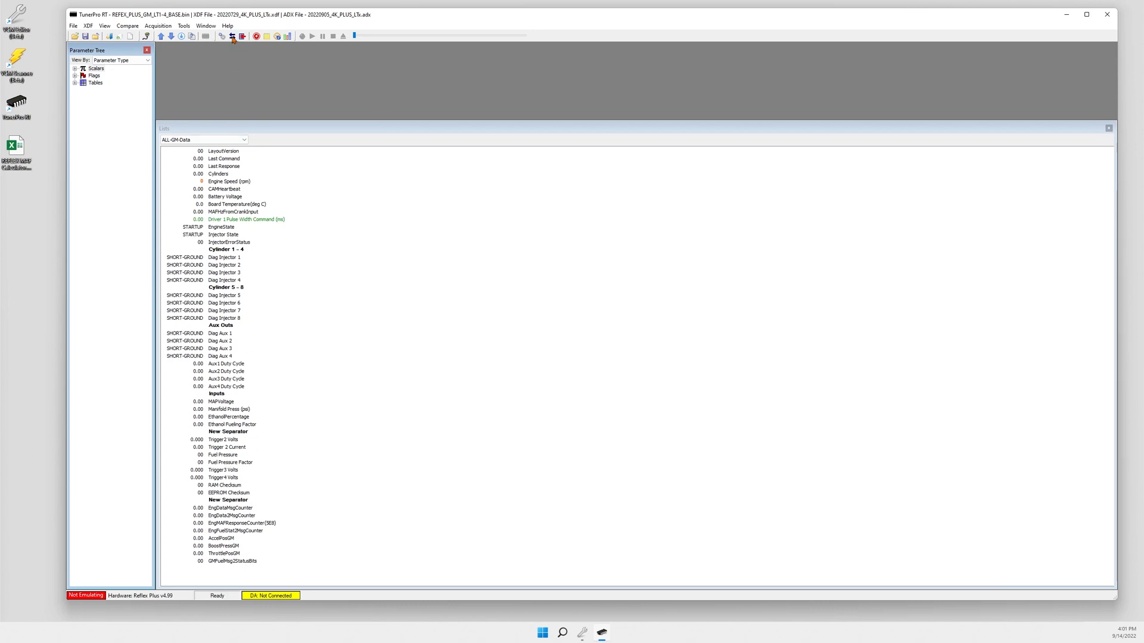
pyautogui.click(232, 37)
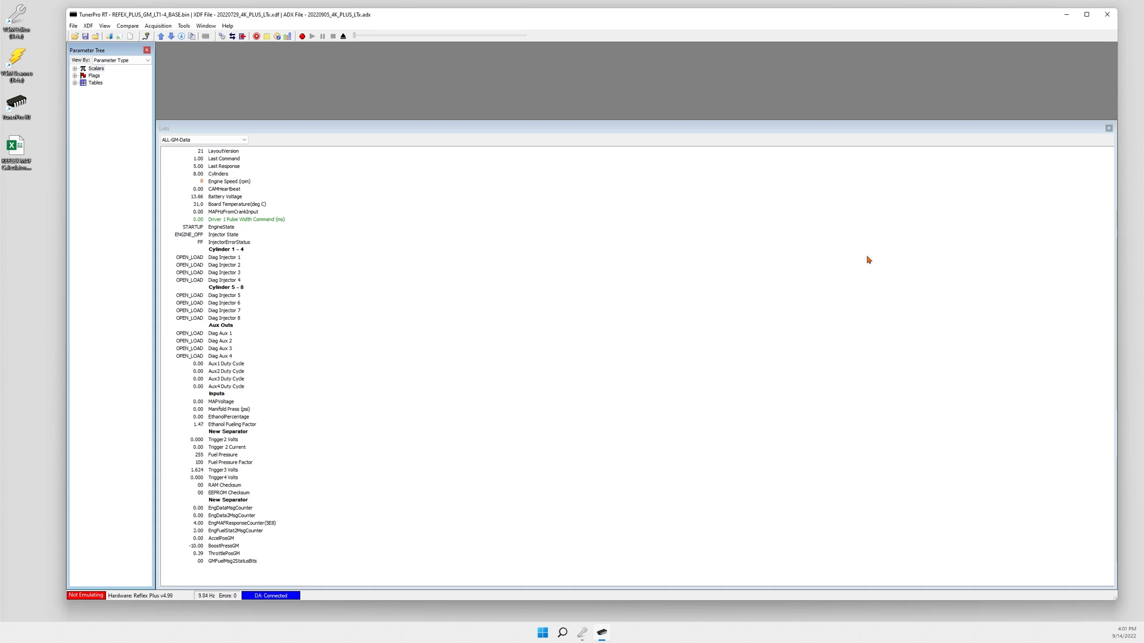
pyautogui.click(1108, 129)
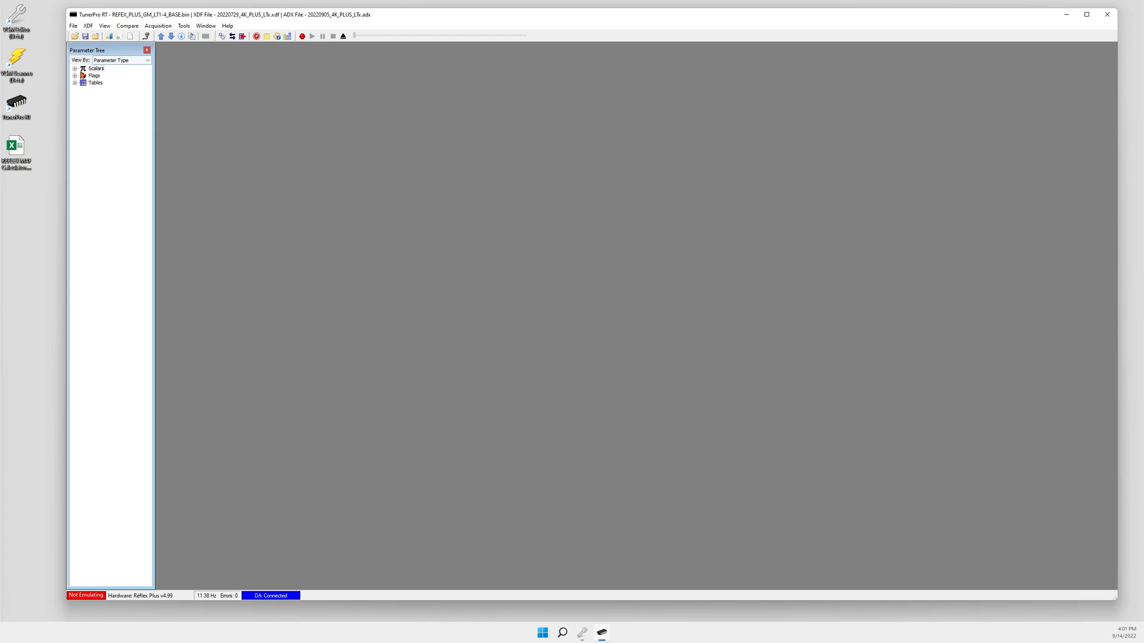
# Expand the Scalars and Tables groups in the parameter tree and widen it enough to read the full parameter names
pyautogui.click(75, 69)
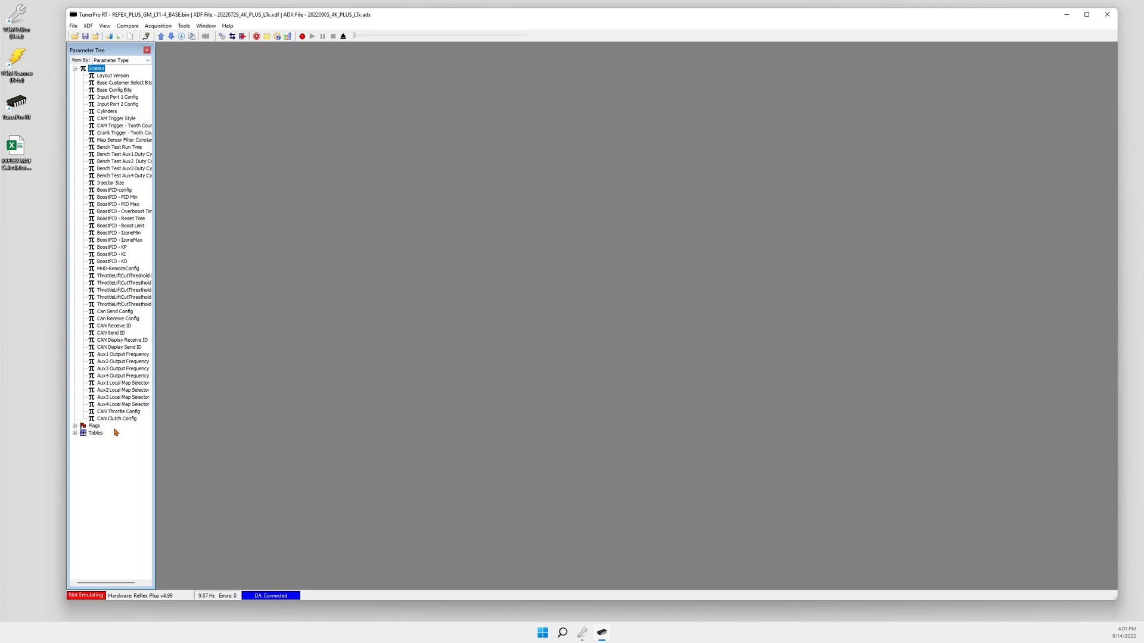
pyautogui.click(75, 433)
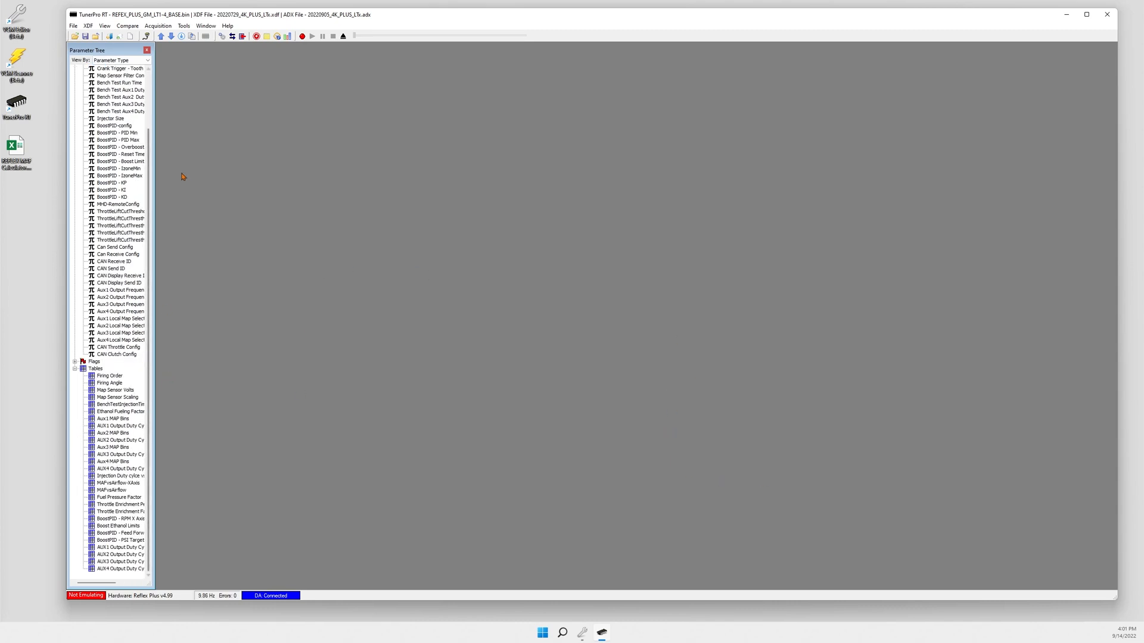
pyautogui.scroll(-2, 121, 355)
pyautogui.scroll(2, 121, 355)
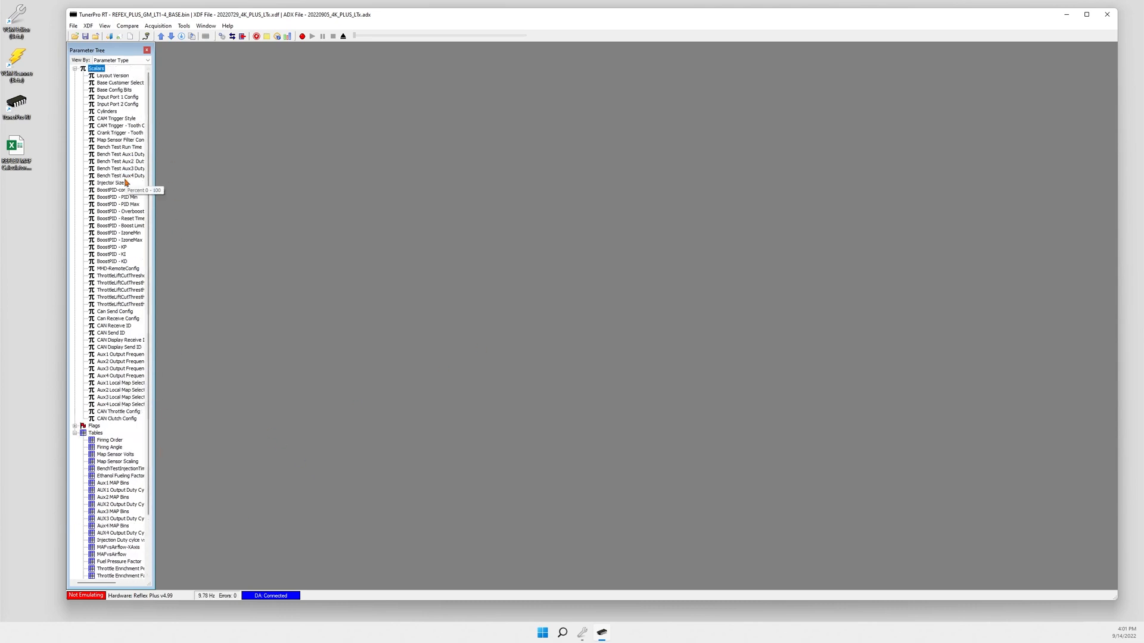
pyautogui.scroll(-3, 221, 446)
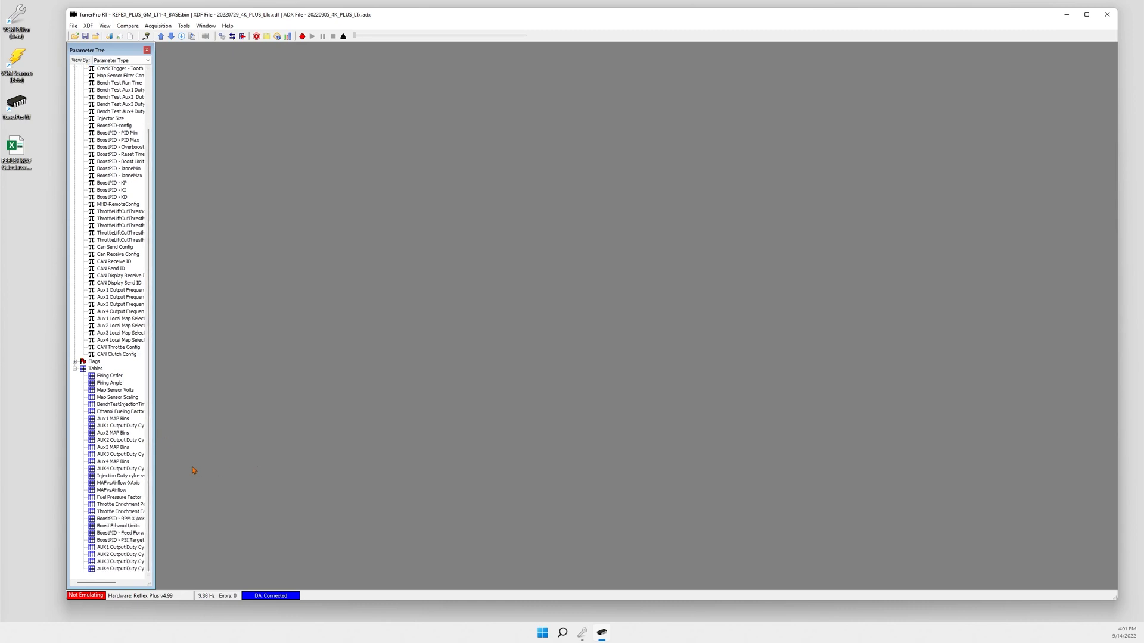
pyautogui.scroll(3, 141, 405)
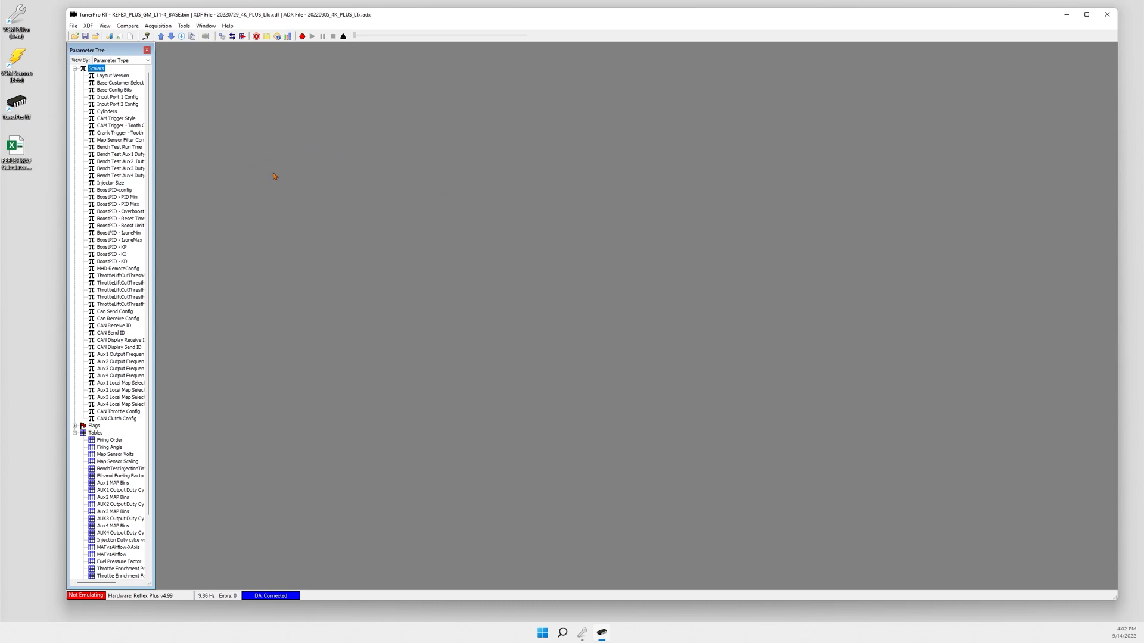
pyautogui.moveTo(152, 233); pyautogui.dragTo(209, 233)
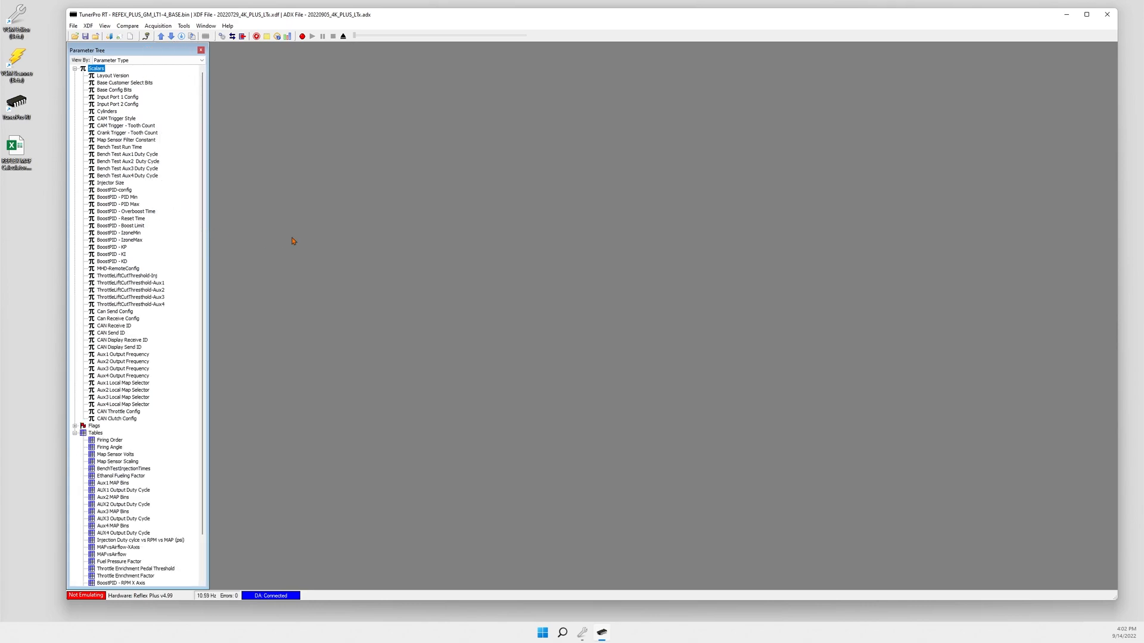
# Open the REFLEX MAF Calculator workbook in Excel, and switch to VCM Editor to display the engine's MAF Airflow vs. Frequency table
pyautogui.doubleClick(14, 153)
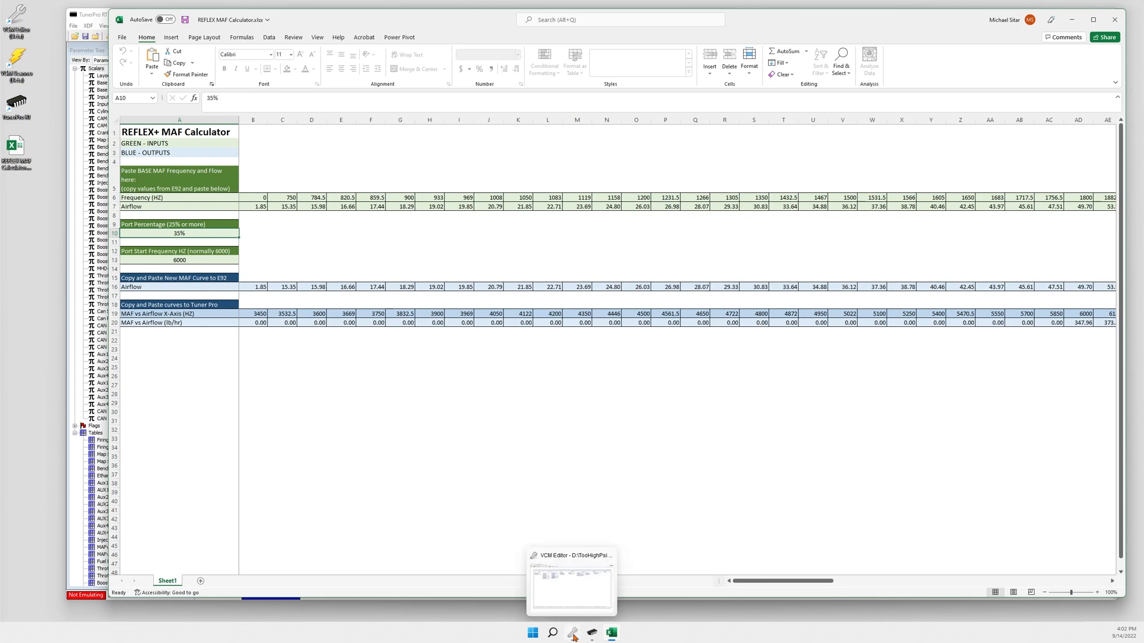
pyautogui.click(571, 581)
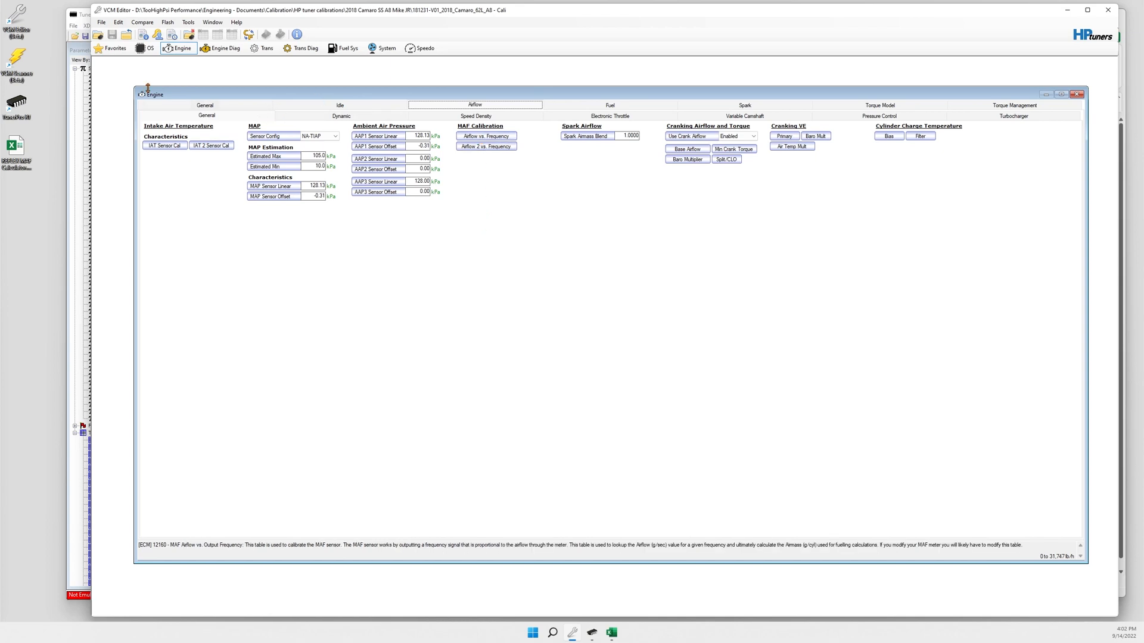
pyautogui.click(181, 52)
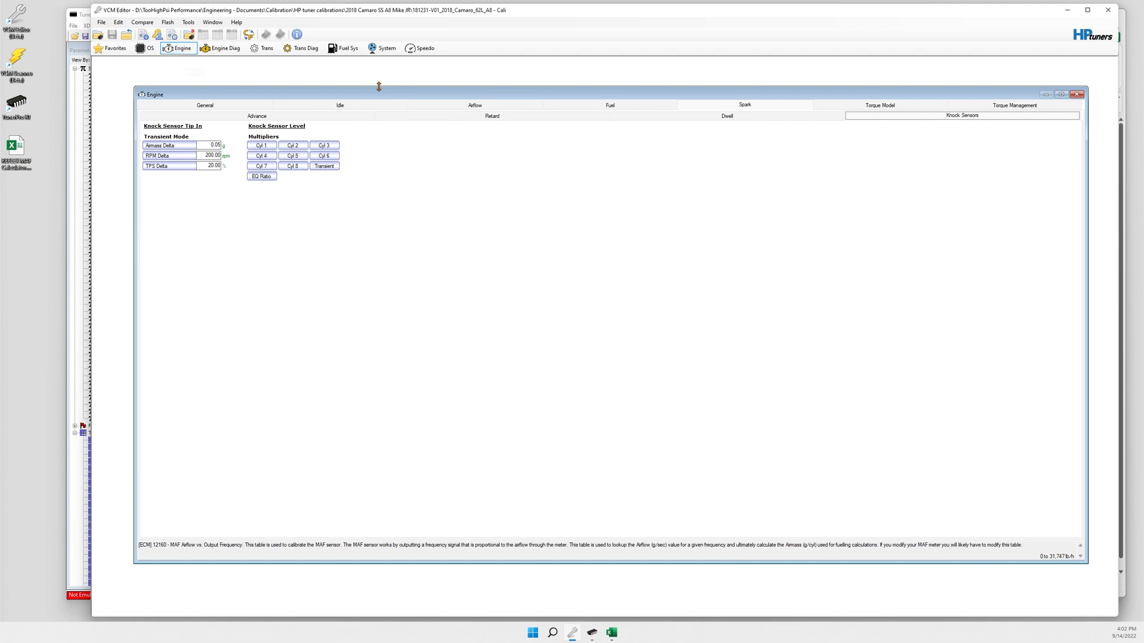
pyautogui.click(482, 106)
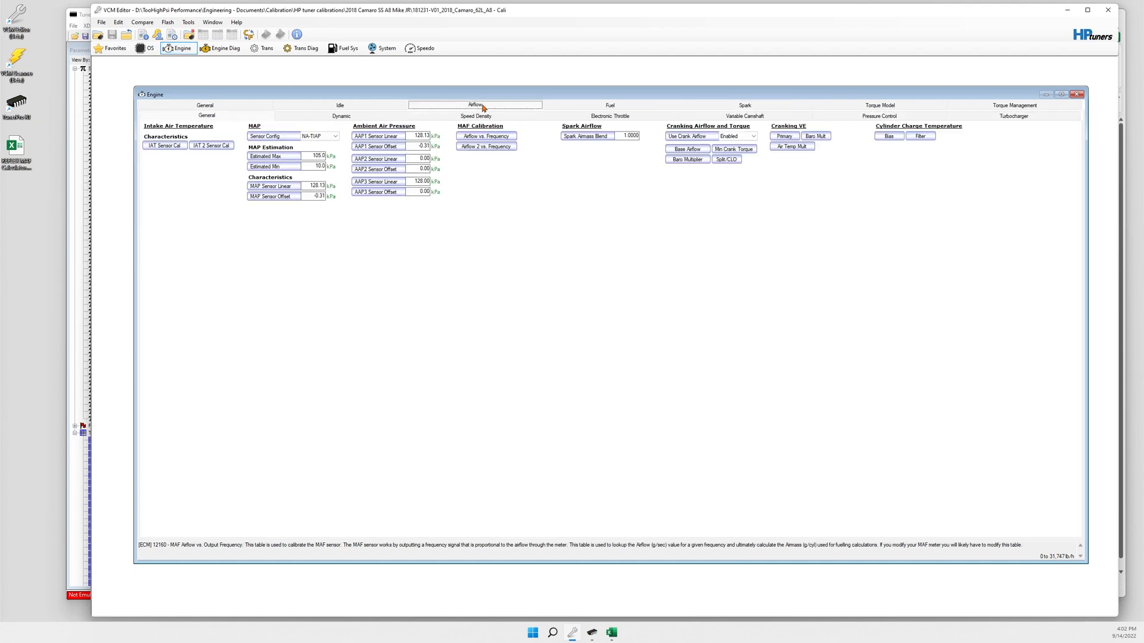
pyautogui.click(486, 138)
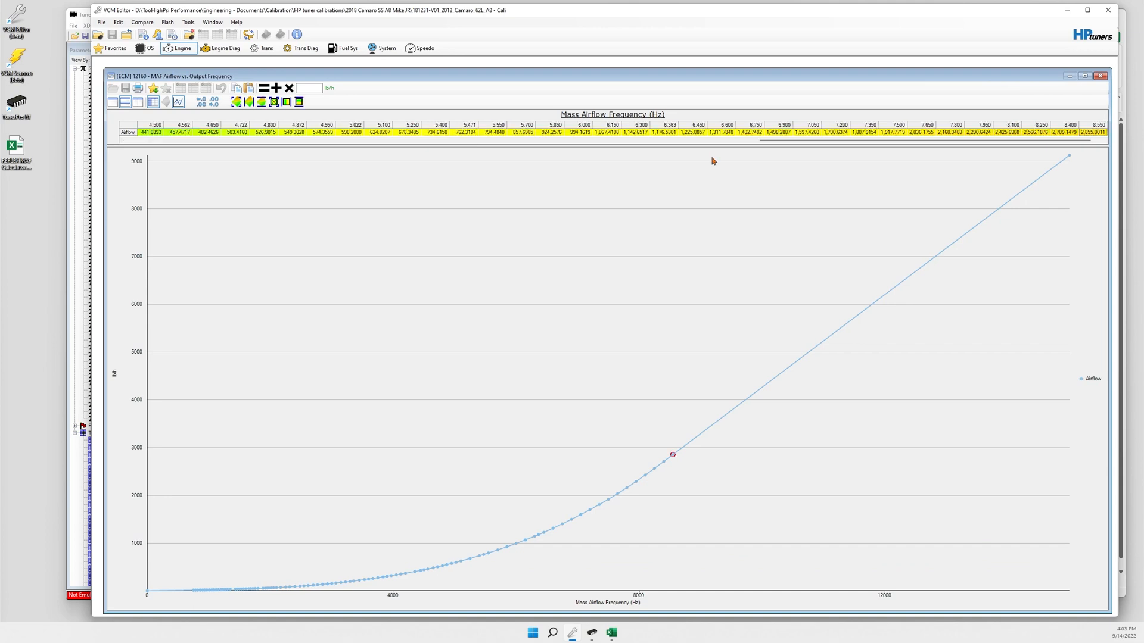
# Switch back to the REFLEX MAF Calculator workbook in Excel and set the Port Percentage to 30%
pyautogui.click(612, 633)
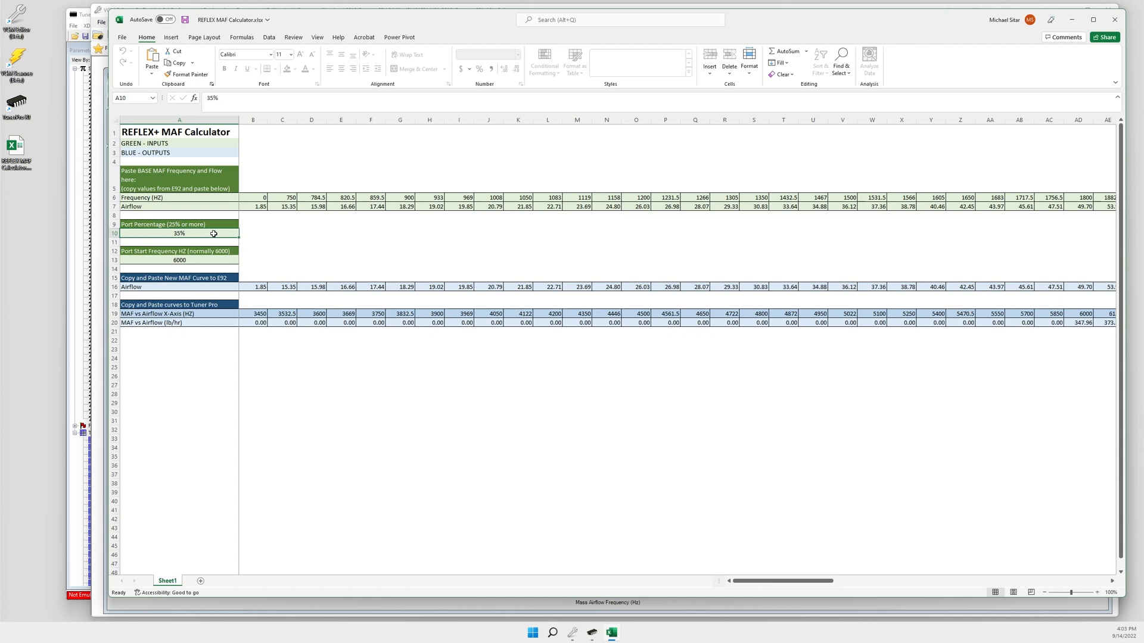
pyautogui.write('30')
pyautogui.press('Return')
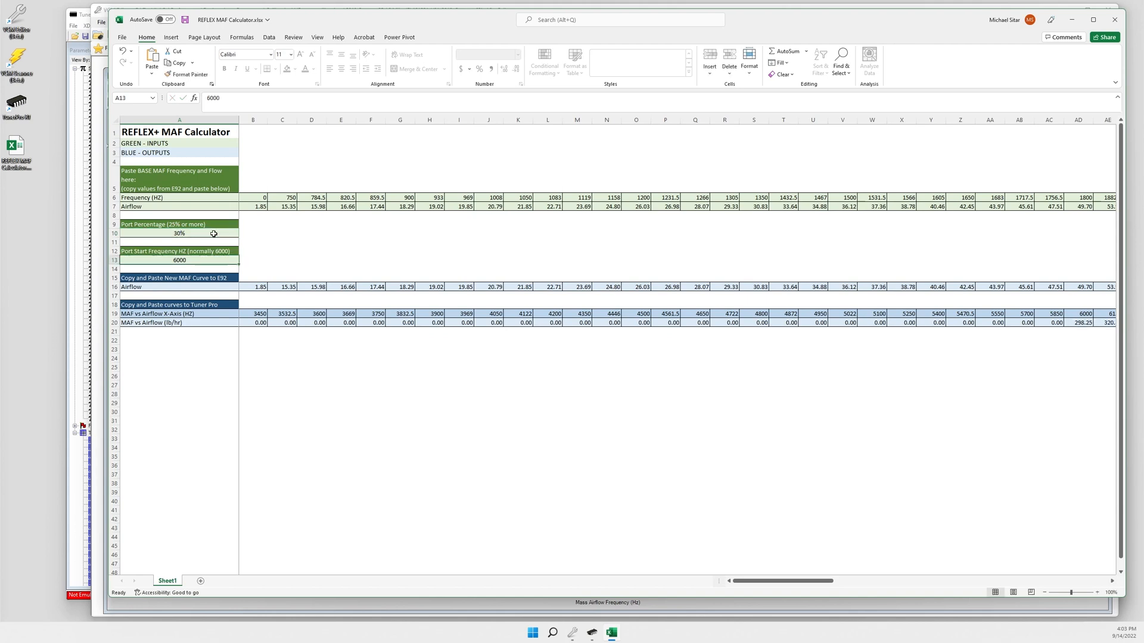
# Set the Port Percentage in the REFLEX+ MAF Calculator to 40%
pyautogui.click(213, 234)
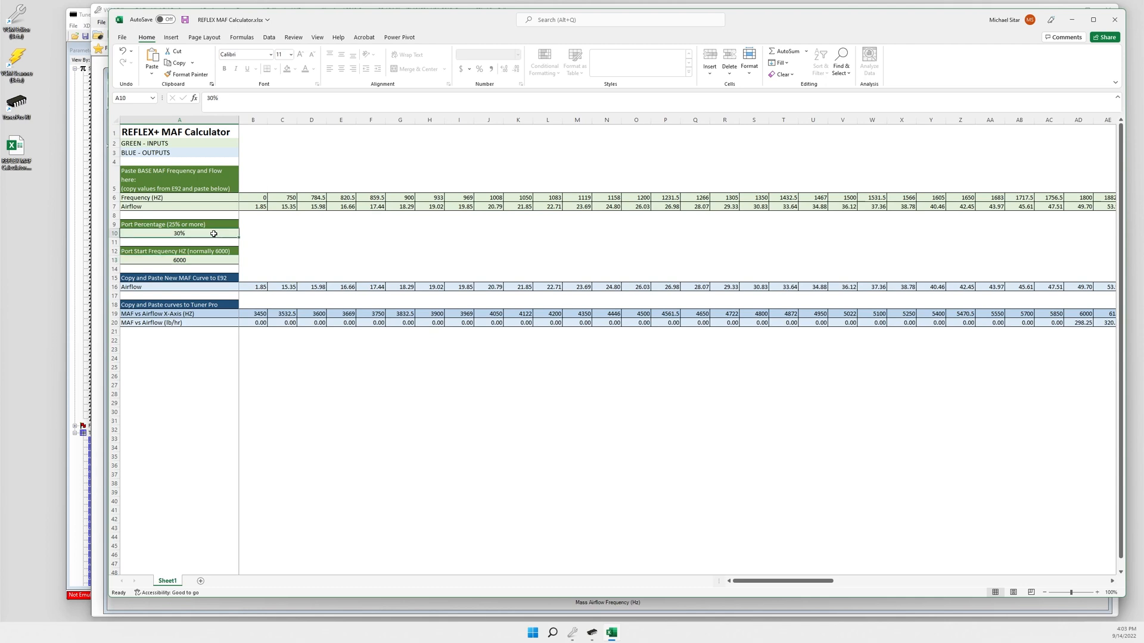
pyautogui.write('40')
pyautogui.press('Return')
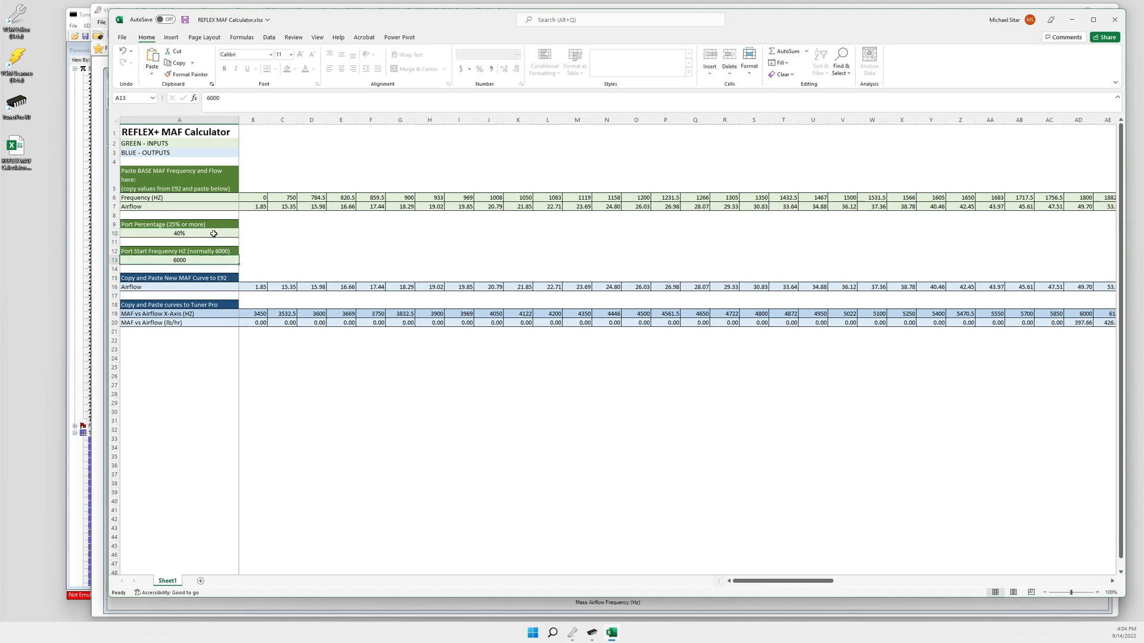
pyautogui.click(213, 234)
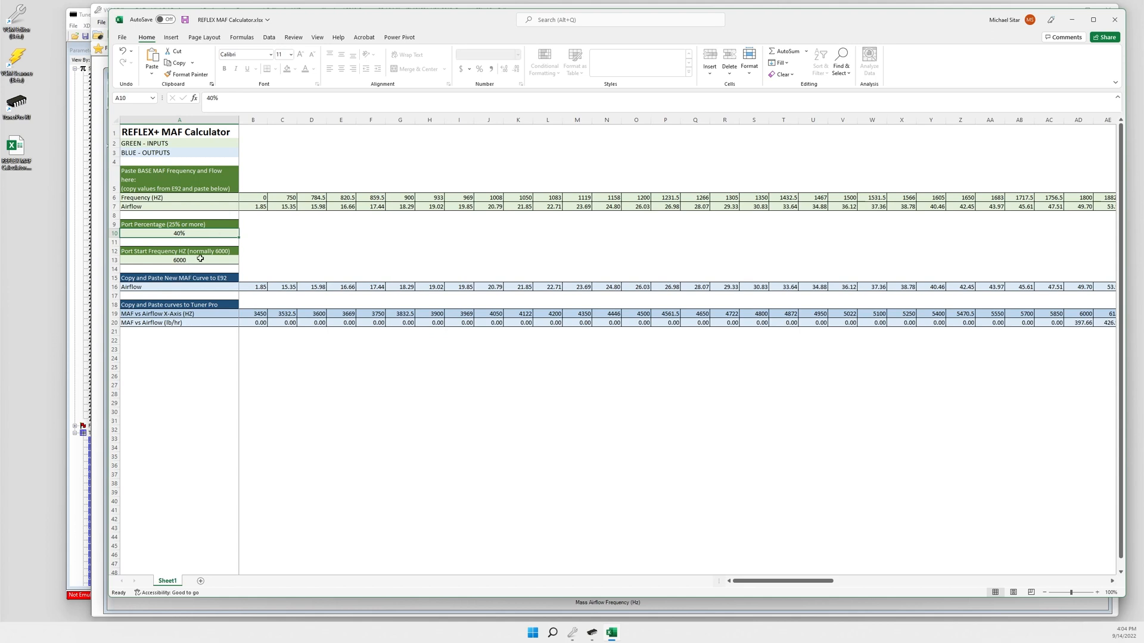
# Check the Port Start Frequency and examine the calculated new MAF airflow curve at the higher frequencies
pyautogui.click(201, 259)
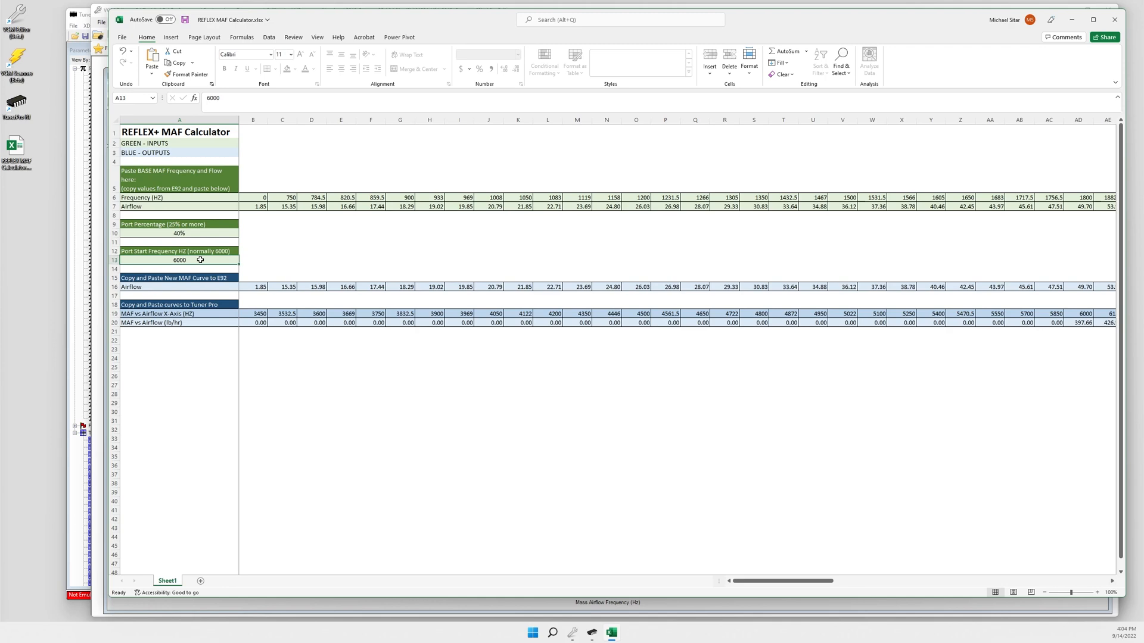
pyautogui.moveTo(814, 581); pyautogui.dragTo(1019, 569)
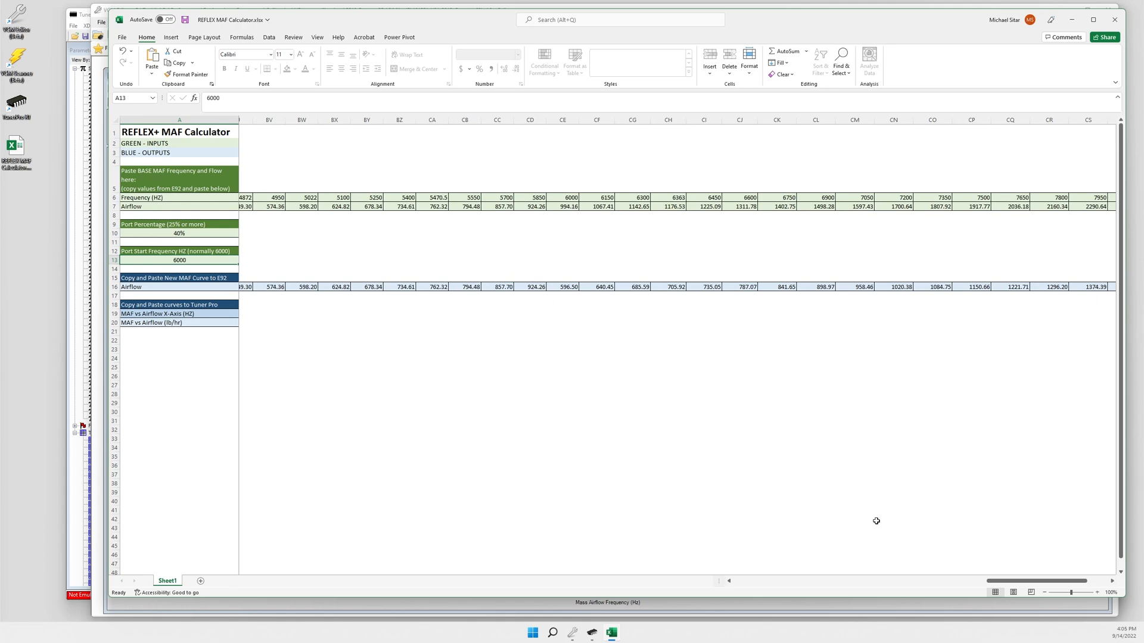
pyautogui.moveTo(1002, 581); pyautogui.dragTo(1001, 582)
pyautogui.moveTo(818, 584); pyautogui.dragTo(578, 584)
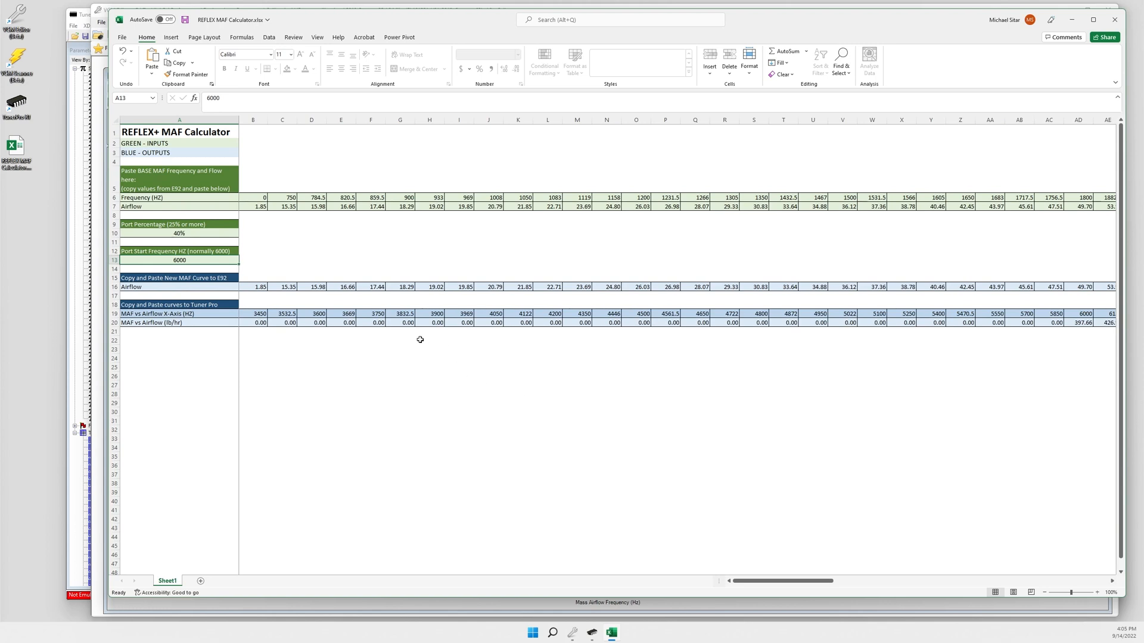
# Set the Port Percentage back to 30%
pyautogui.click(182, 232)
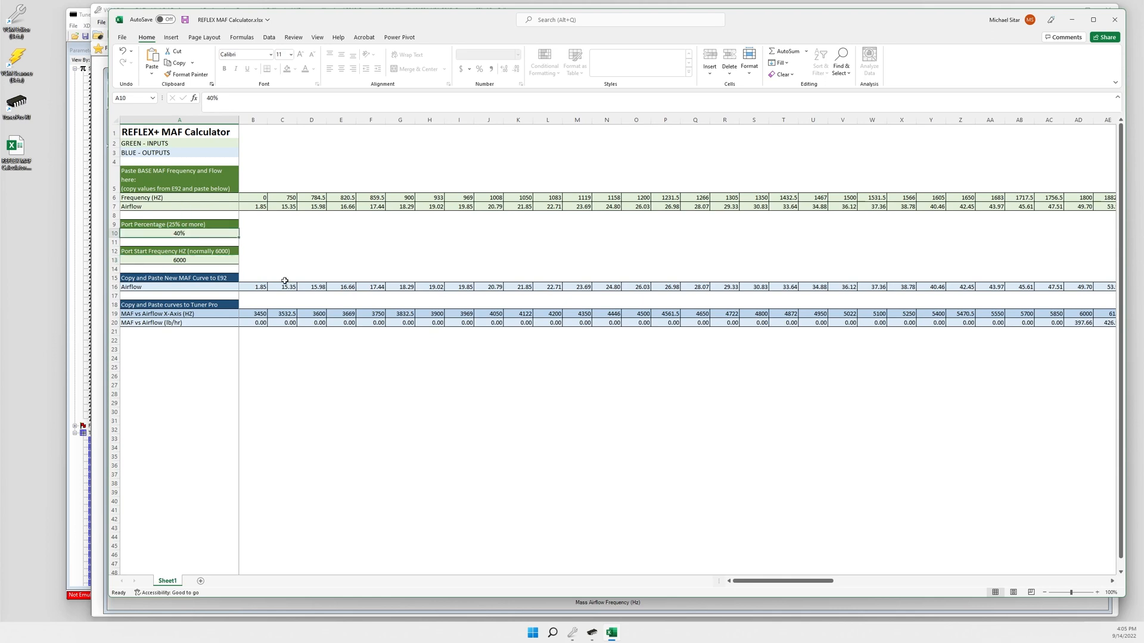
pyautogui.write('30')
pyautogui.press('Return')
pyautogui.hscroll(3, 281, 285)
pyautogui.moveTo(763, 582); pyautogui.dragTo(742, 582)
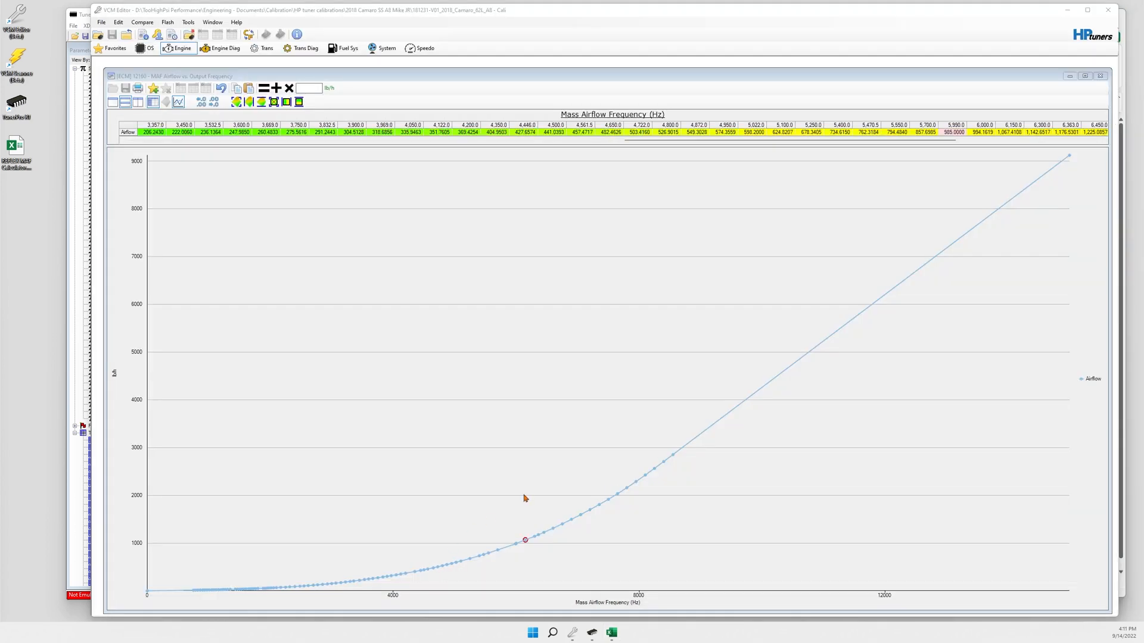
# Copy all frequency values from the column axis of VCM Editor's MAF Airflow vs. Output Frequency table
pyautogui.click(597, 118)
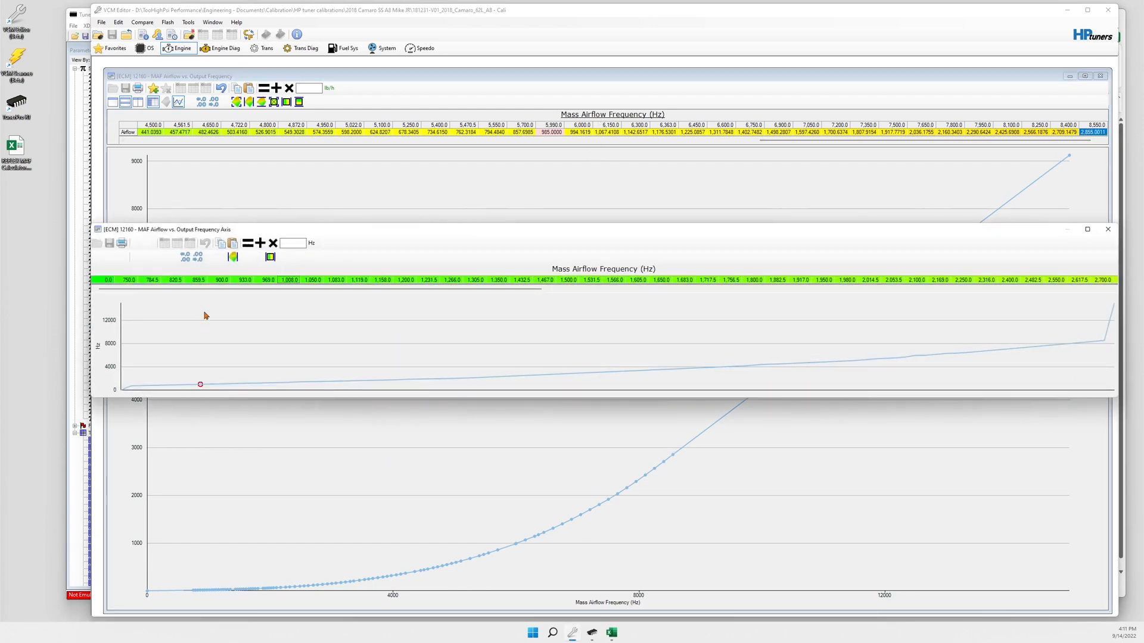
pyautogui.click(108, 281)
pyautogui.hotkey('shift', 'End')
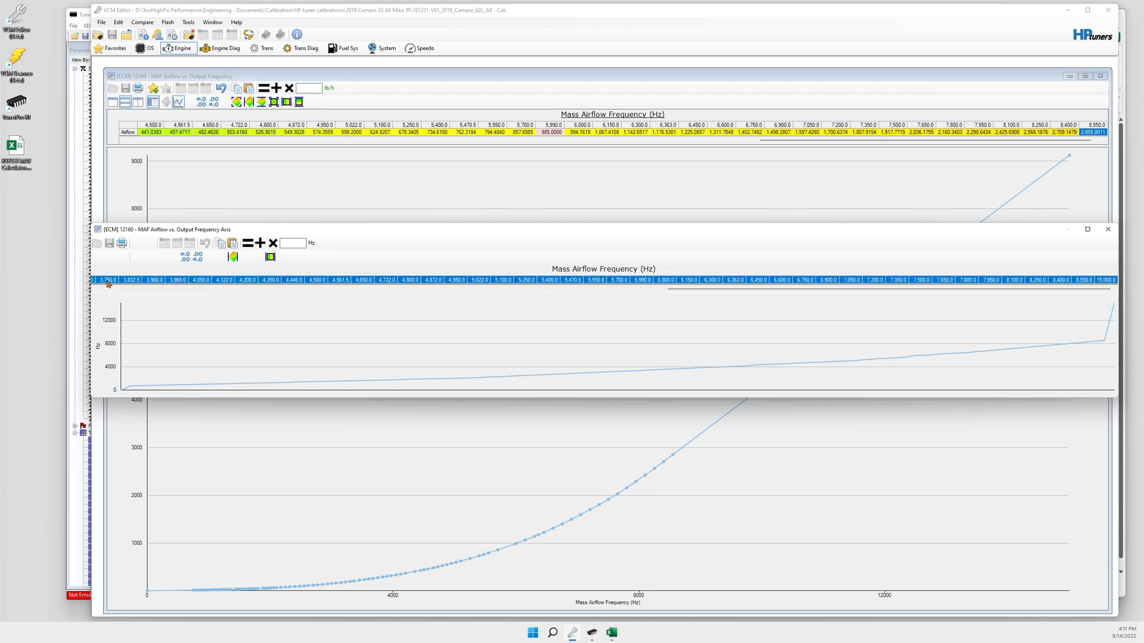
pyautogui.rightClick(134, 284)
pyautogui.click(150, 286)
# Switch to the REFLEX MAF Calculator workbook in Excel and paste the frequencies into the Frequency (HZ) row from B6, checking the row's far end
pyautogui.click(612, 633)
pyautogui.rightClick(258, 200)
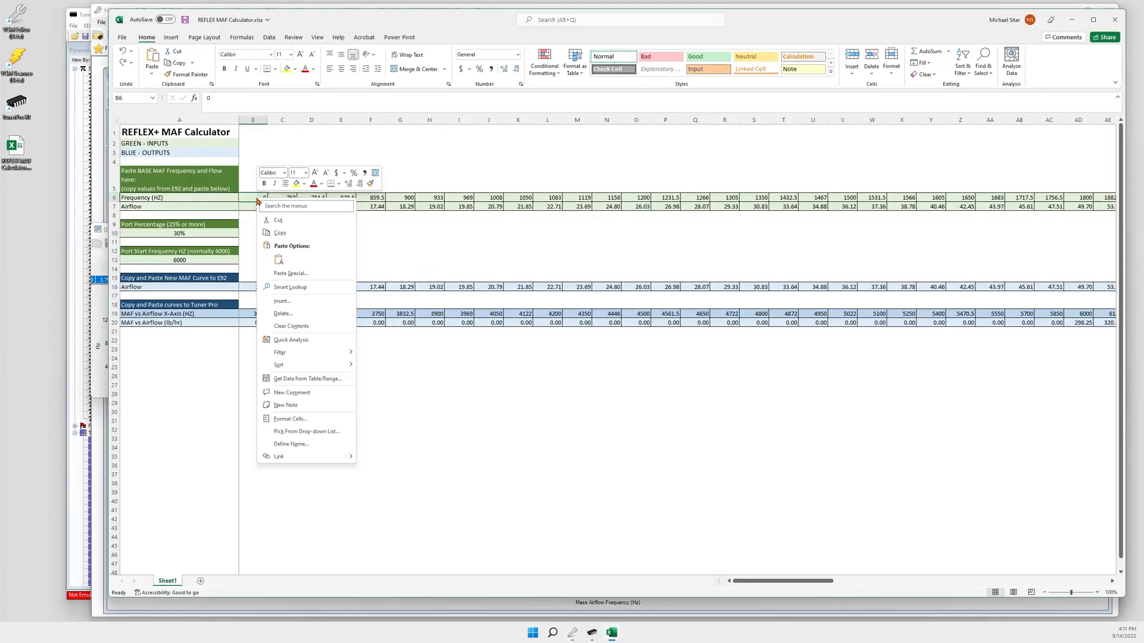
pyautogui.click(278, 260)
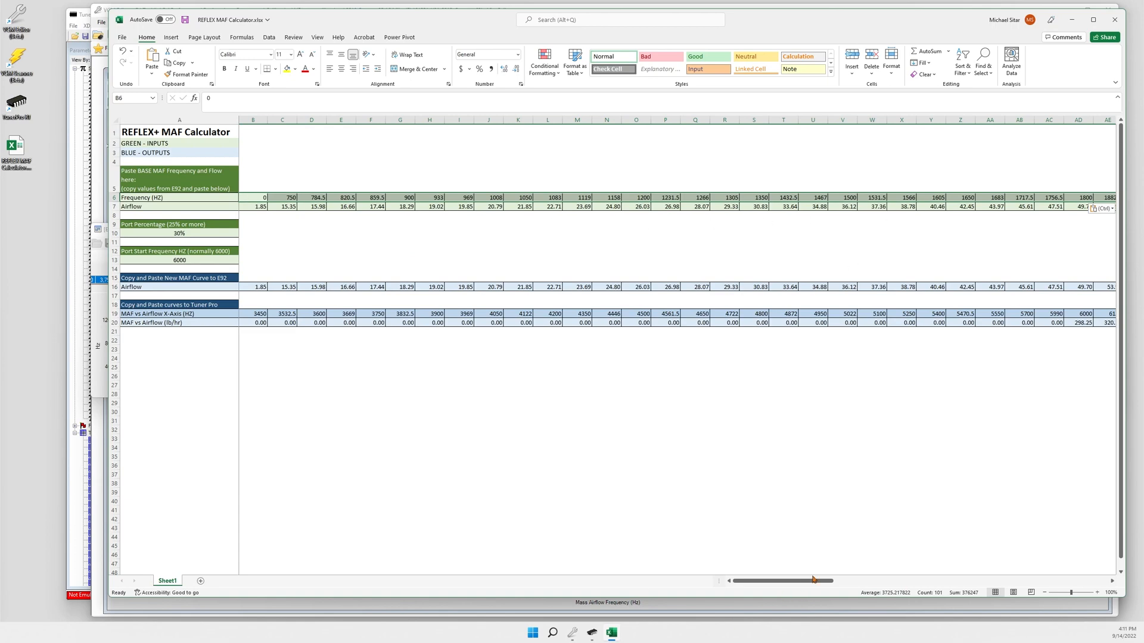
pyautogui.moveTo(787, 583); pyautogui.dragTo(1060, 581)
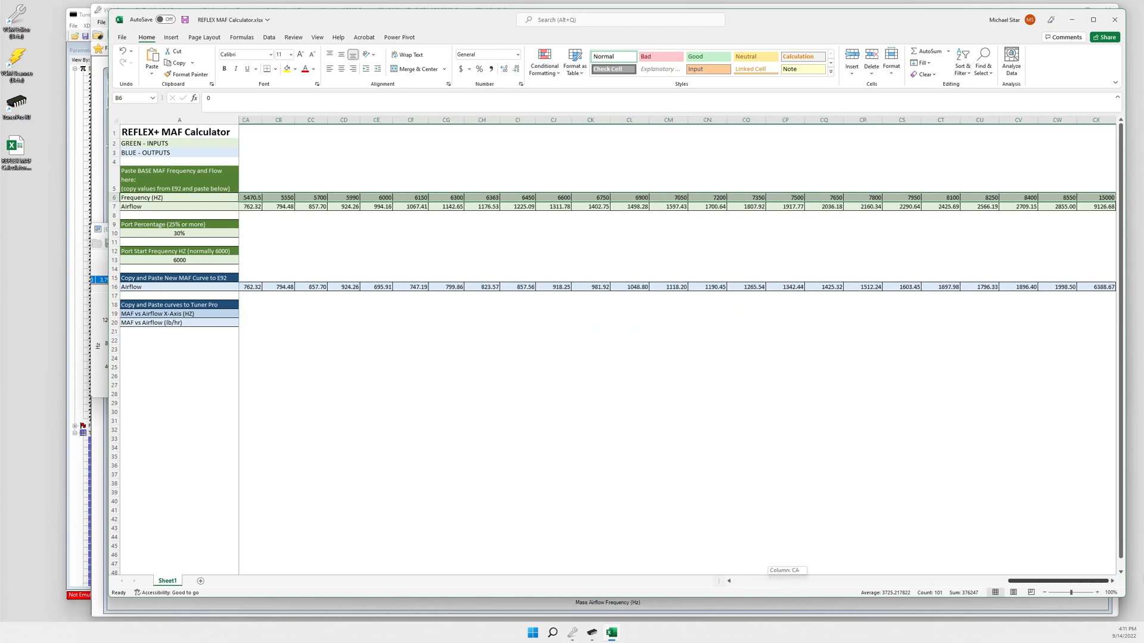
pyautogui.moveTo(1093, 584); pyautogui.dragTo(605, 597)
# Switch to VCM Editor and close the MAF frequency axis window
pyautogui.click(248, 207)
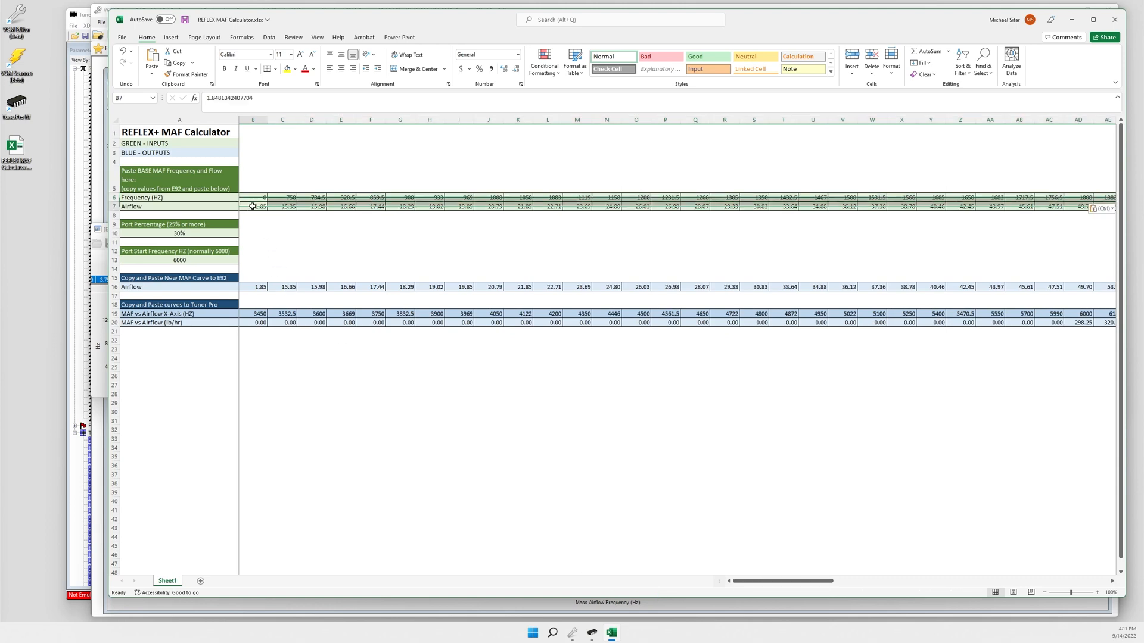
pyautogui.moveTo(610, 639)
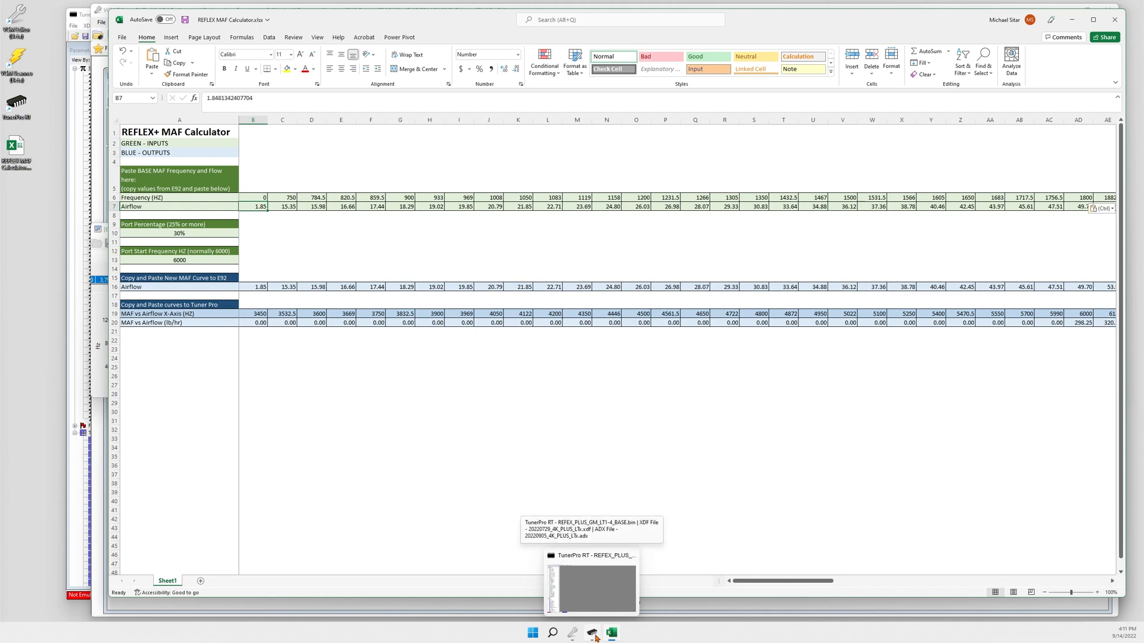
pyautogui.click(572, 634)
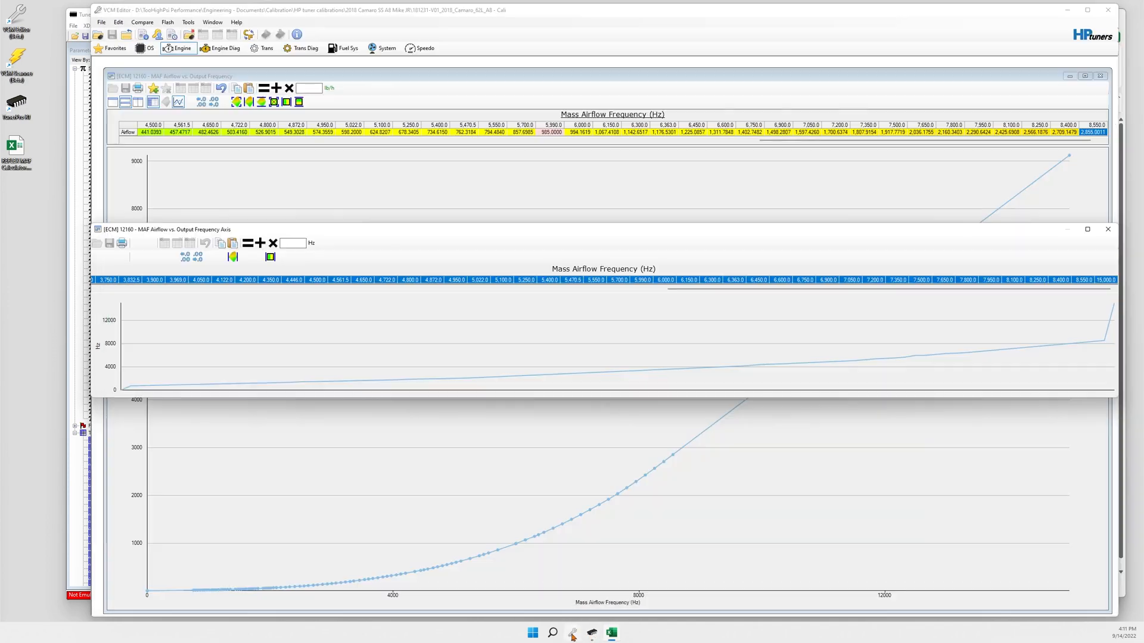
pyautogui.click(1111, 231)
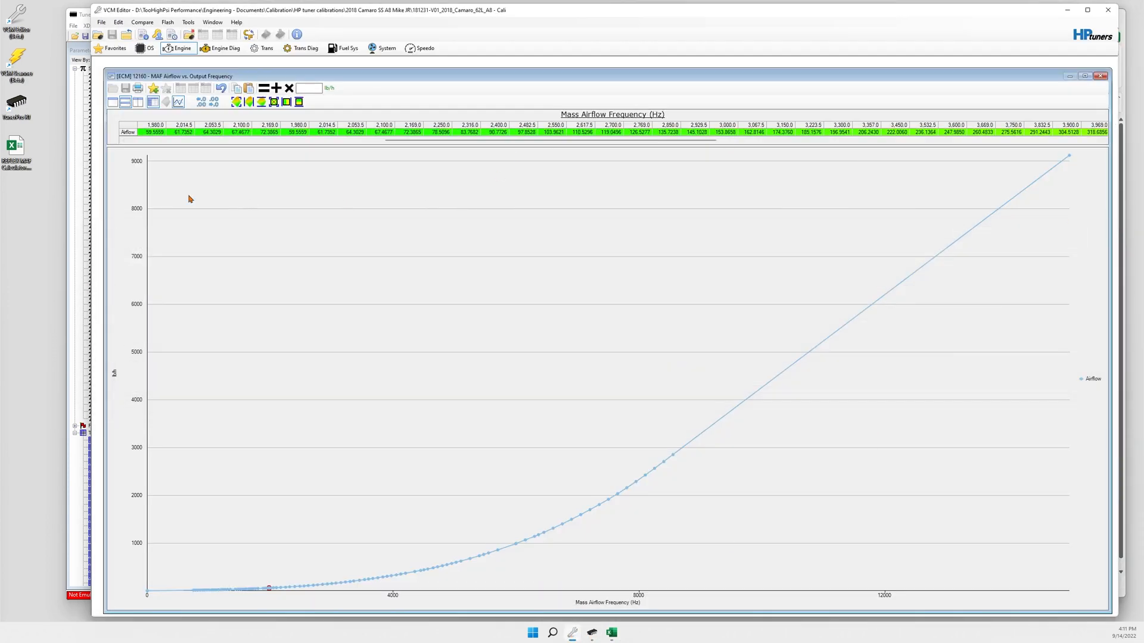
# Copy the entire Airflow row of the MAF Airflow vs. Output Frequency table
pyautogui.moveTo(144, 140); pyautogui.dragTo(118, 142)
pyautogui.click(154, 133)
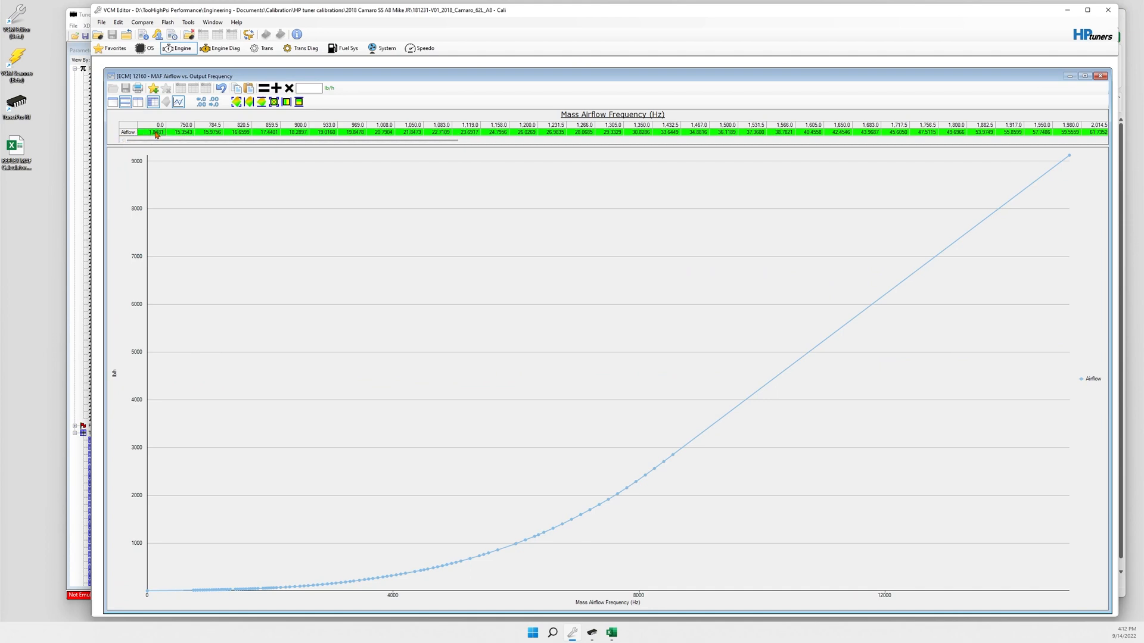
pyautogui.hotkey('shift', 'End')
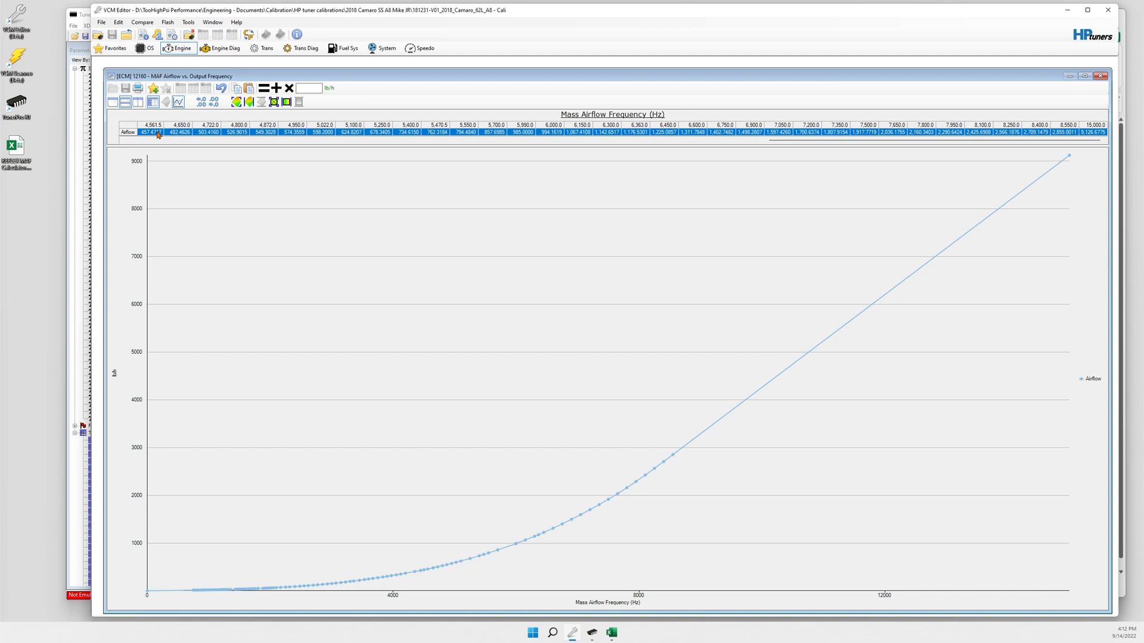
pyautogui.rightClick(158, 134)
pyautogui.click(174, 140)
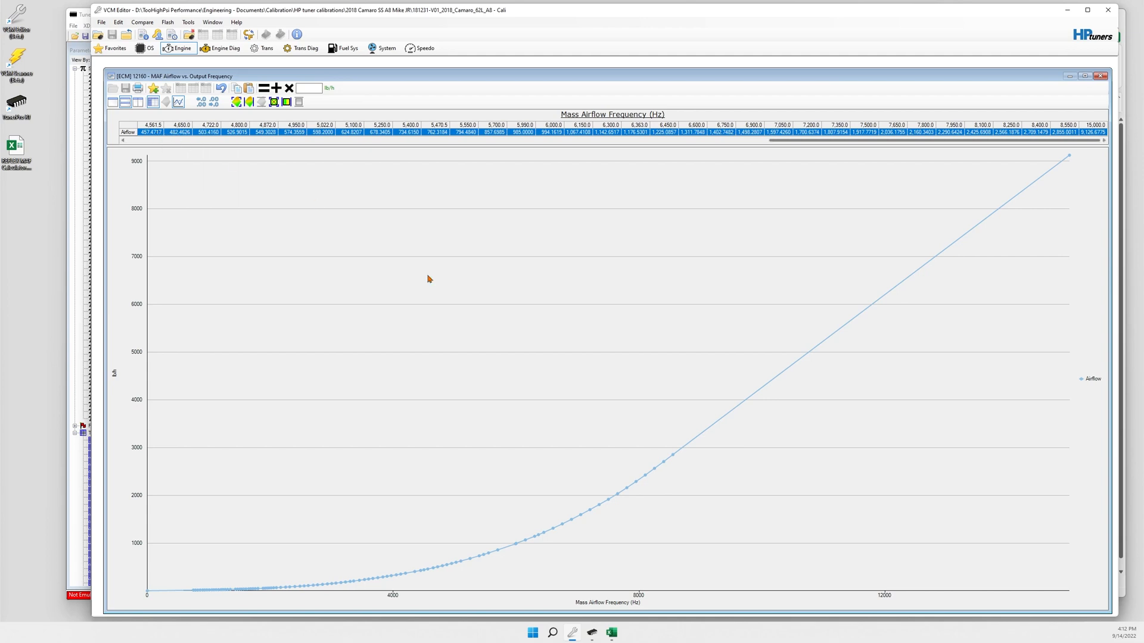
# Switch to the Excel workbook and paste the values into the base Airflow row from B7, checking the row's far end
pyautogui.click(609, 634)
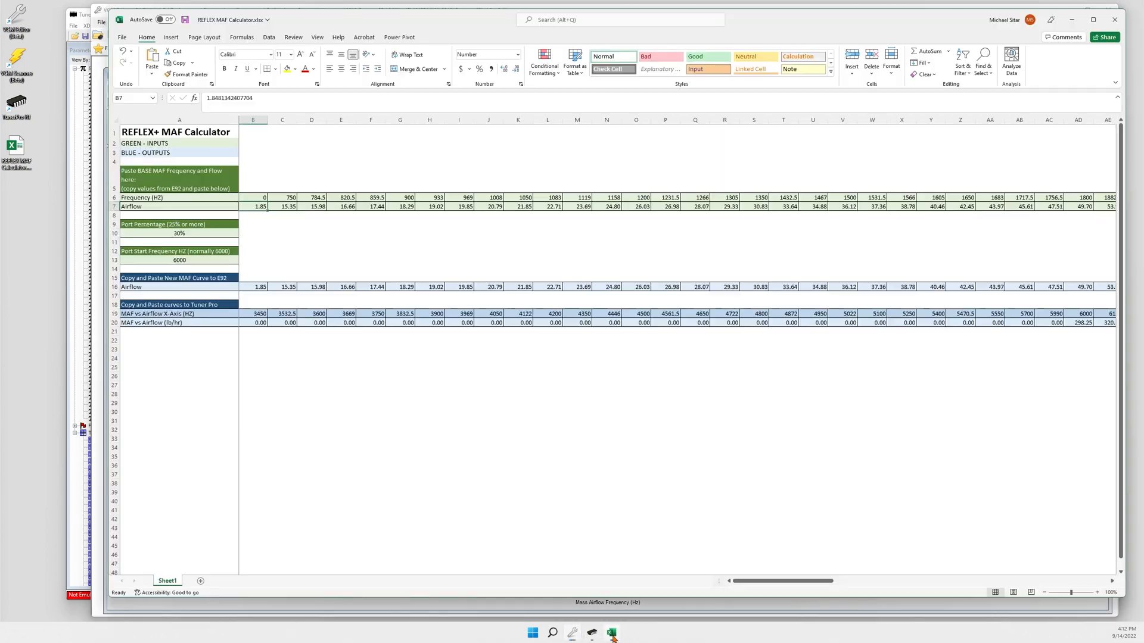
pyautogui.rightClick(257, 207)
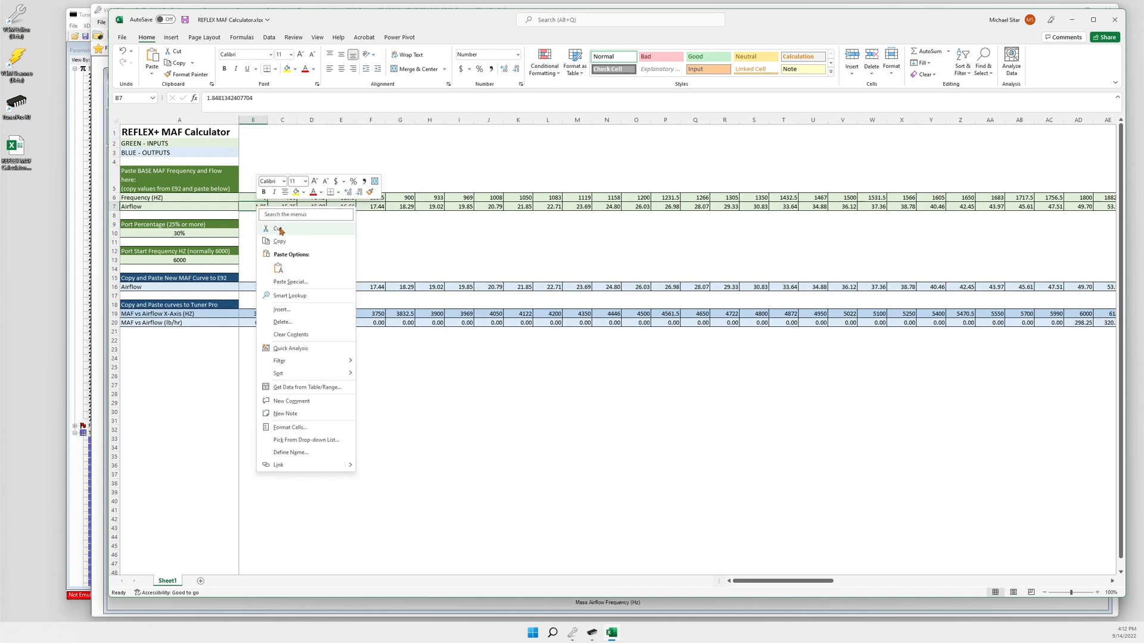
pyautogui.click(279, 270)
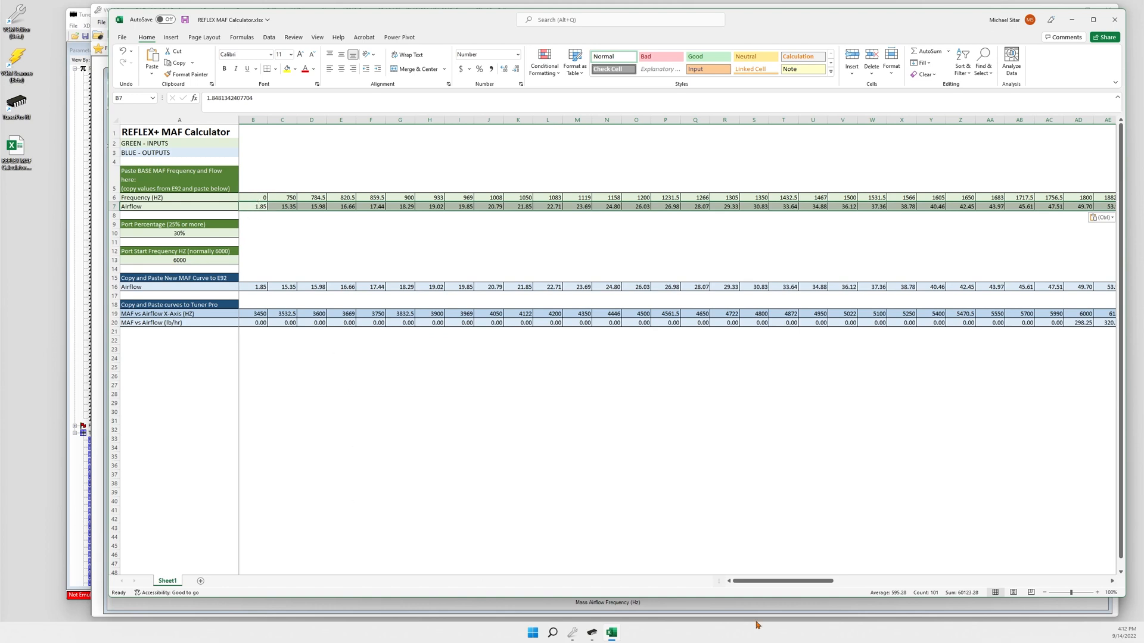
pyautogui.moveTo(763, 583); pyautogui.dragTo(1059, 583)
pyautogui.moveTo(1138, 594); pyautogui.dragTo(784, 583)
pyautogui.click(337, 388)
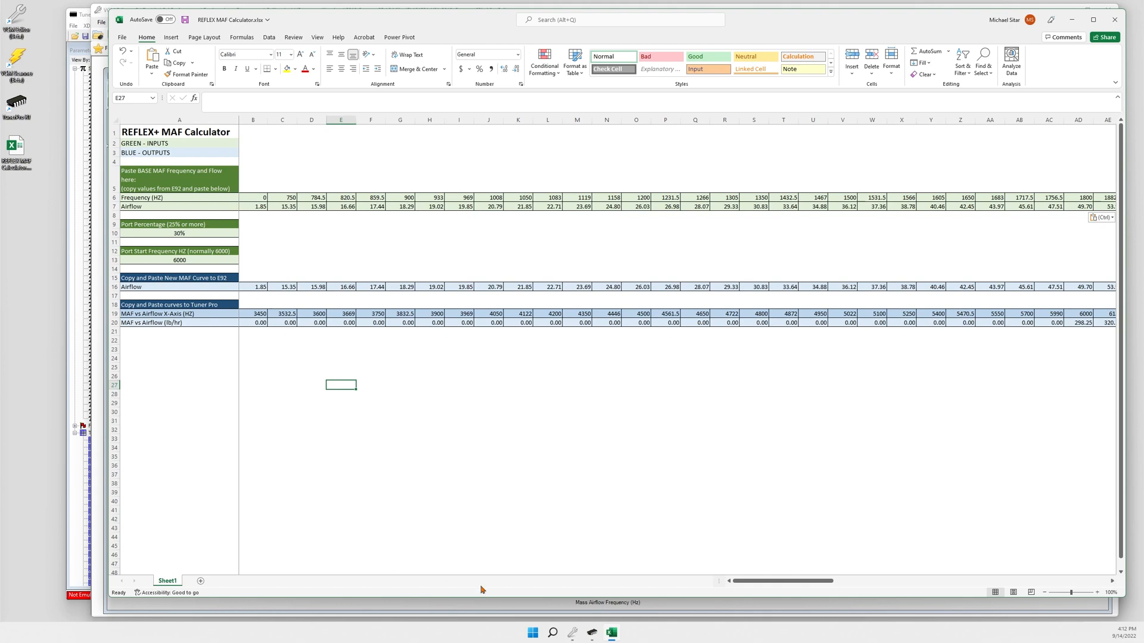
# Copy the whole calculated Airflow row under "Copy and Paste New MAF Curve to E92", starting at B16
pyautogui.click(261, 289)
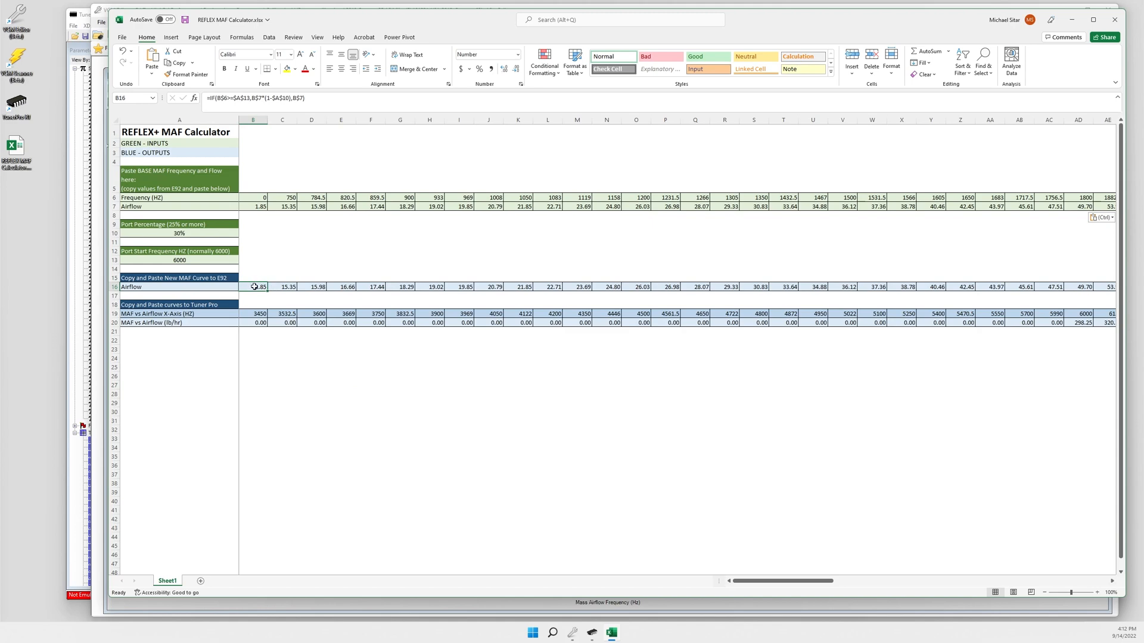
pyautogui.moveTo(255, 288); pyautogui.dragTo(1045, 288)
pyautogui.rightClick(996, 287)
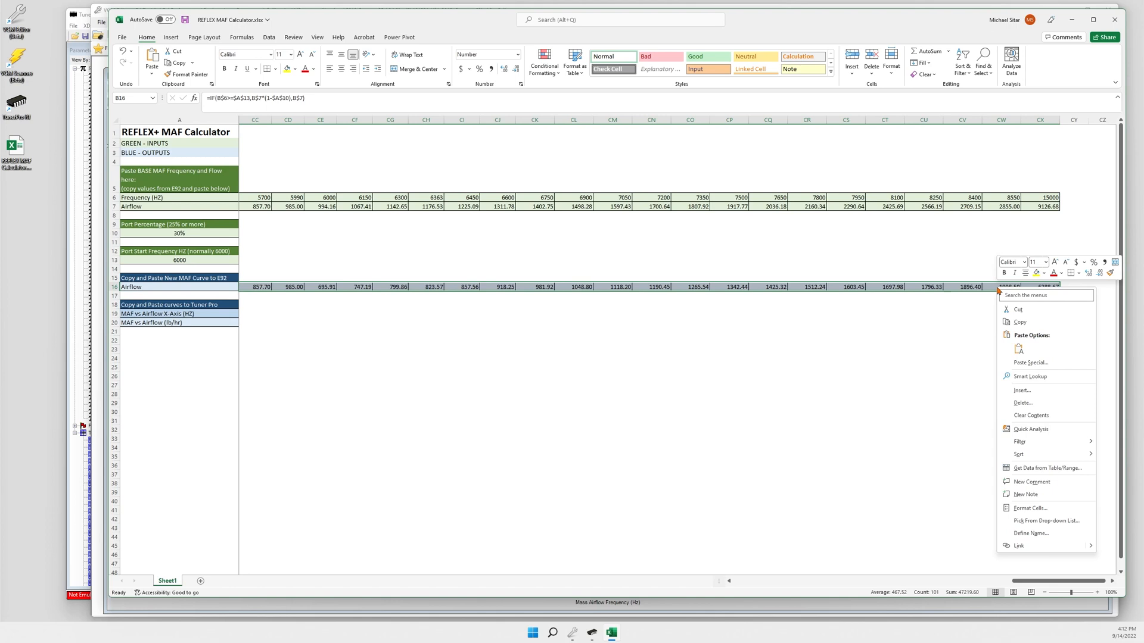
pyautogui.click(1019, 323)
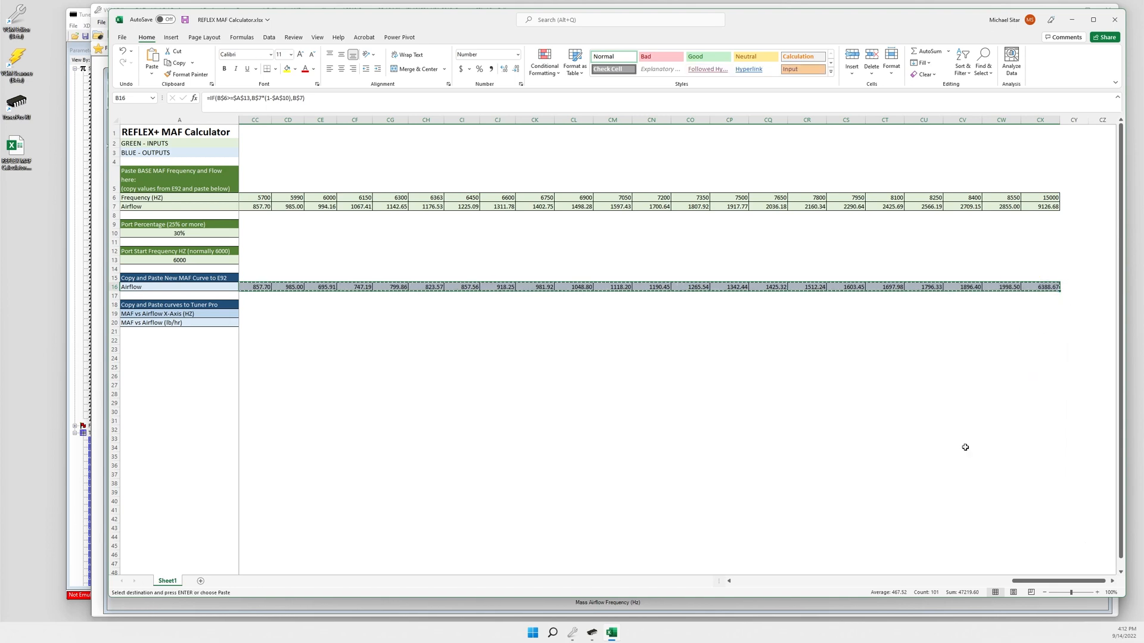
# Switch to VCM Editor, paste the new curve into the MAF table's Airflow row, and close the table and minimize the program
pyautogui.click(571, 634)
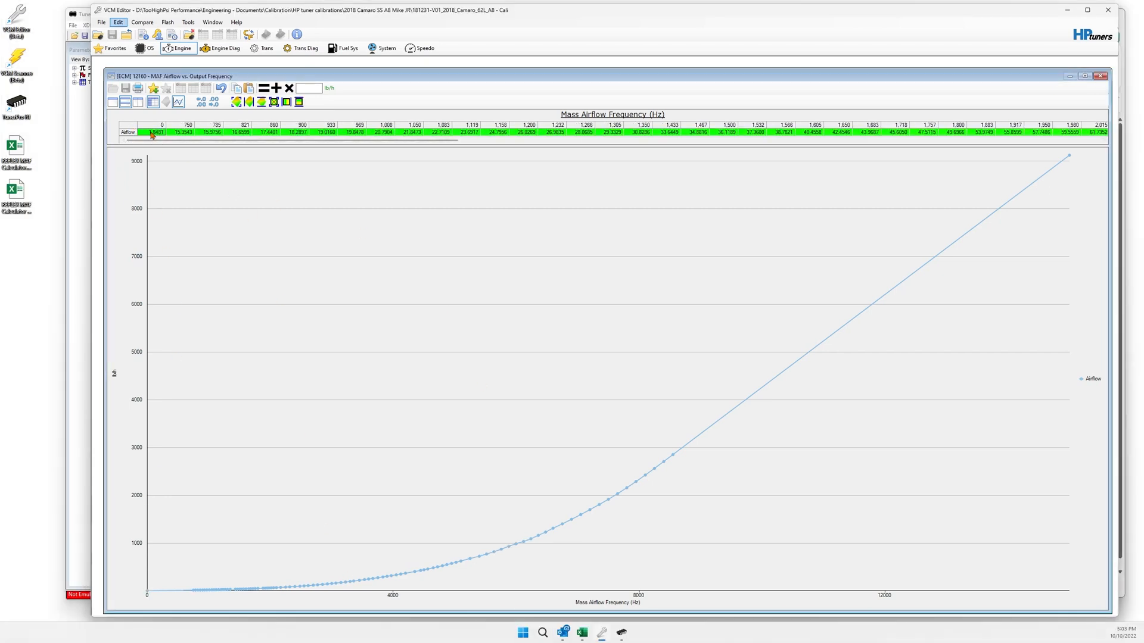
pyautogui.rightClick(151, 135)
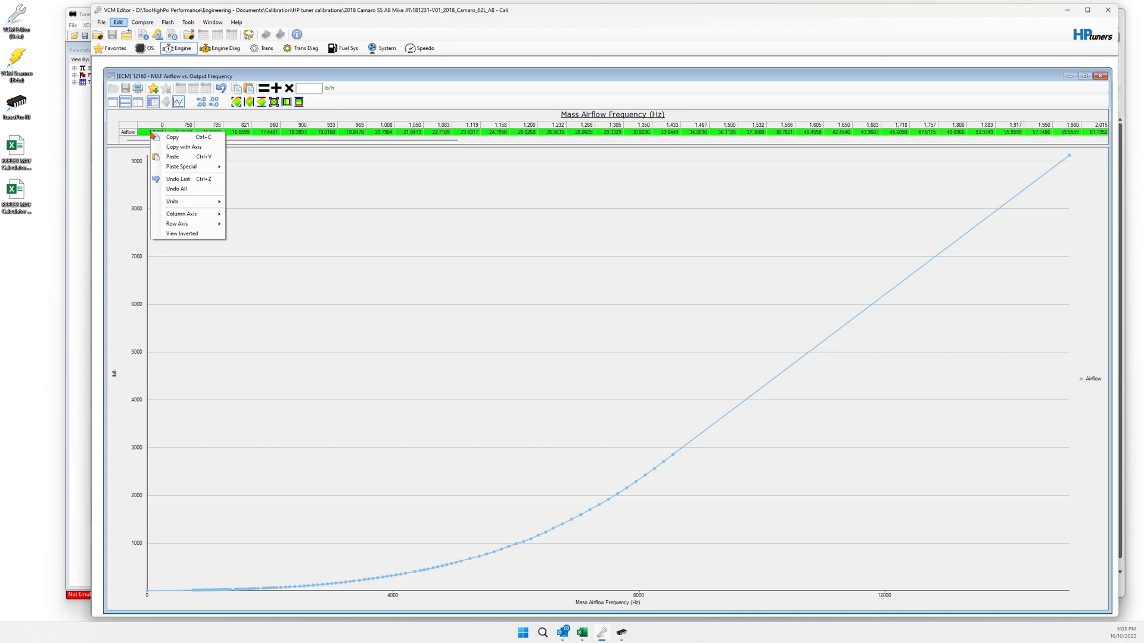
pyautogui.click(172, 157)
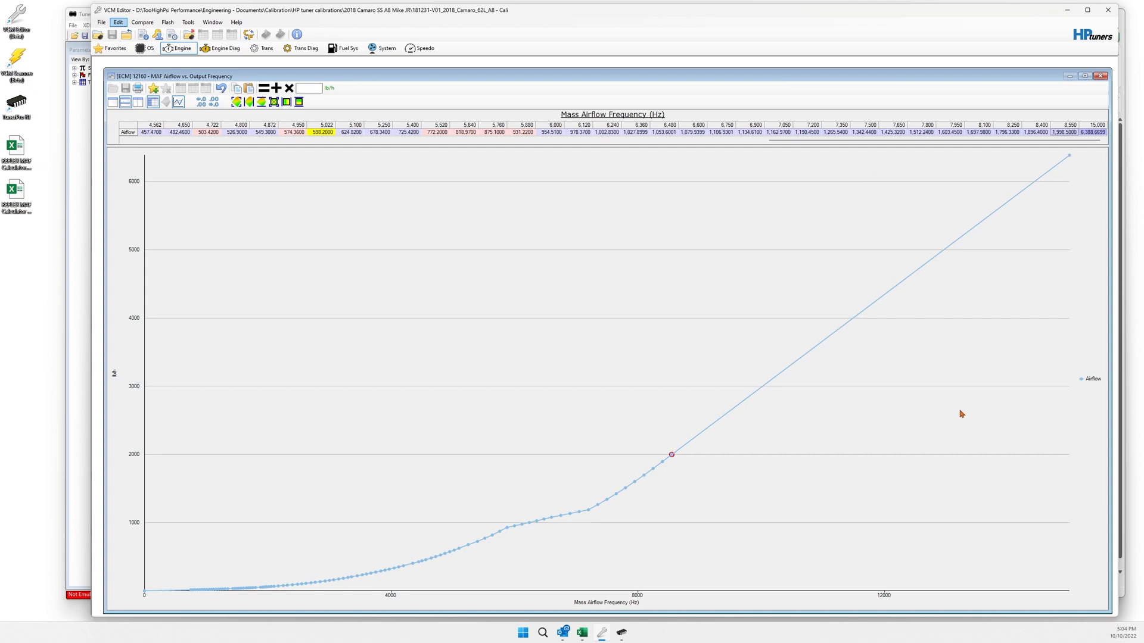
pyautogui.click(1103, 79)
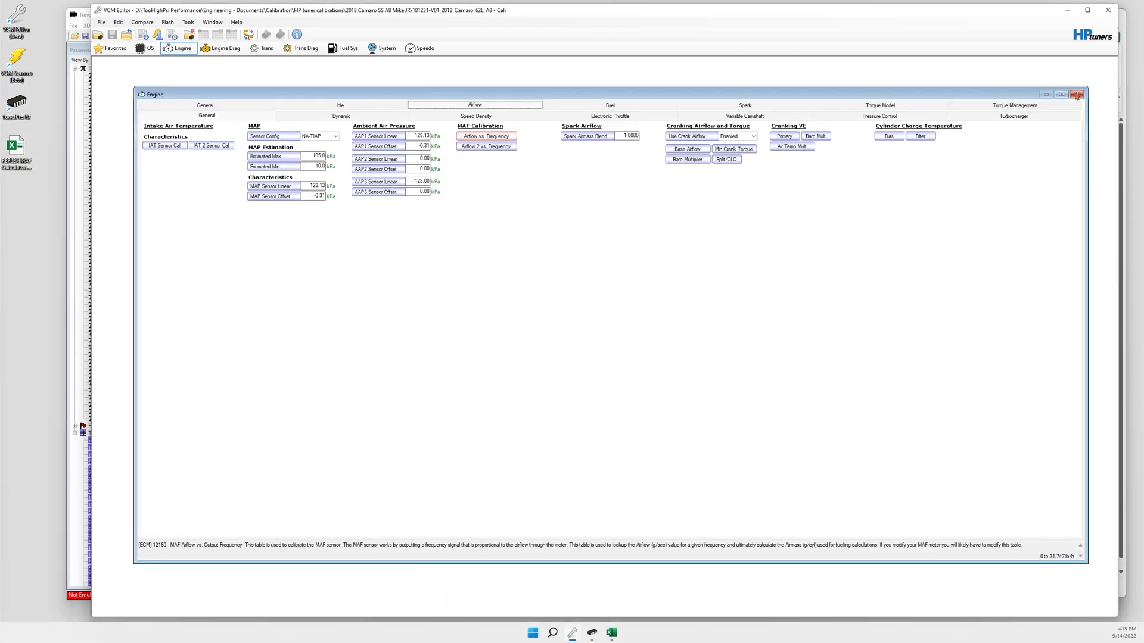
pyautogui.click(1067, 9)
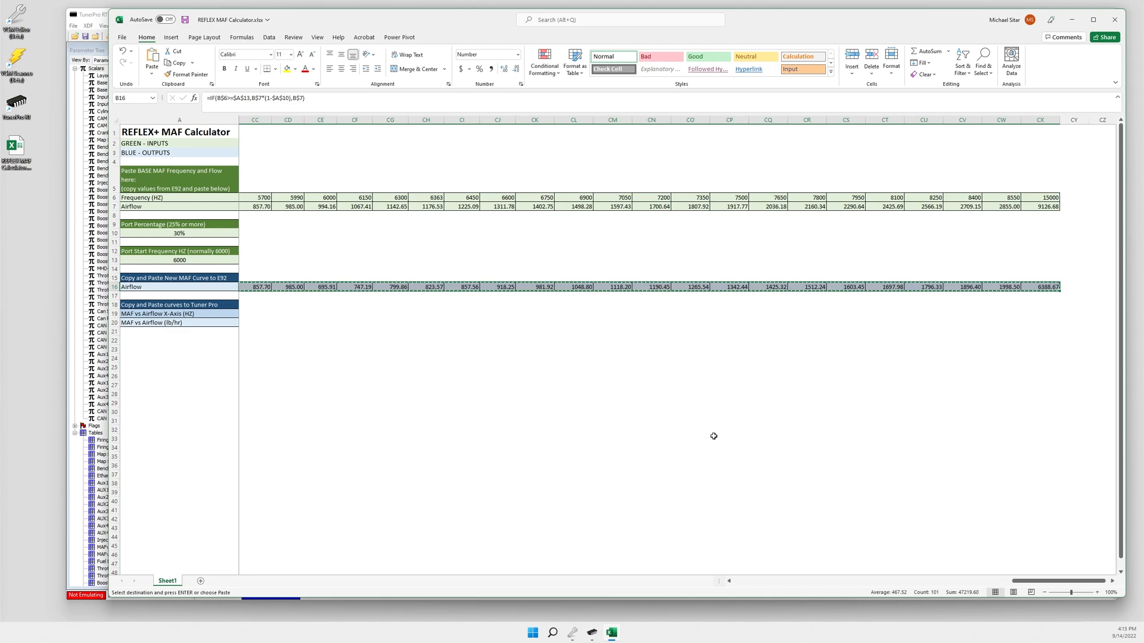
# Copy the entire MAF vs Airflow X-Axis (HZ) row under "Copy and Paste curves to Tuner Pro", from B19 to AW19
pyautogui.moveTo(1019, 581); pyautogui.dragTo(739, 580)
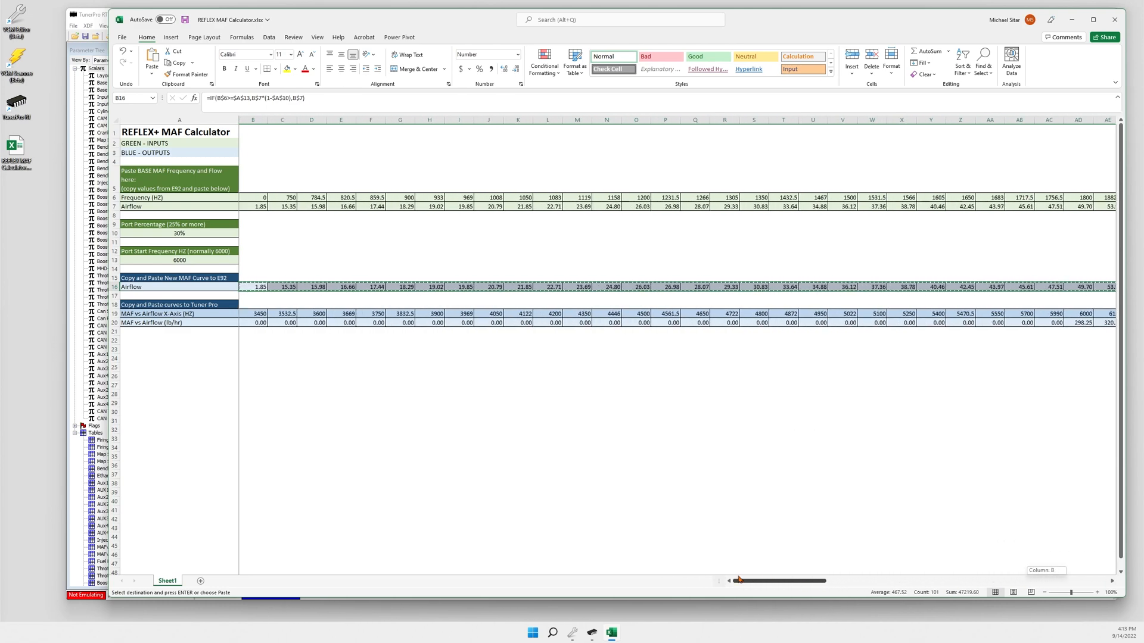
pyautogui.click(398, 447)
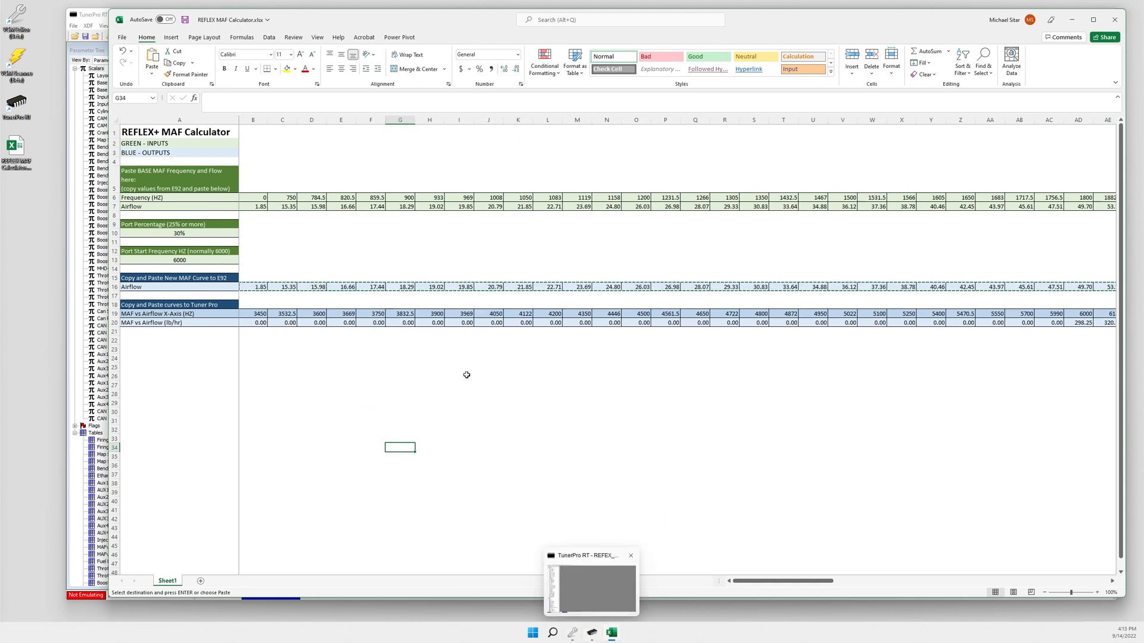
pyautogui.click(263, 314)
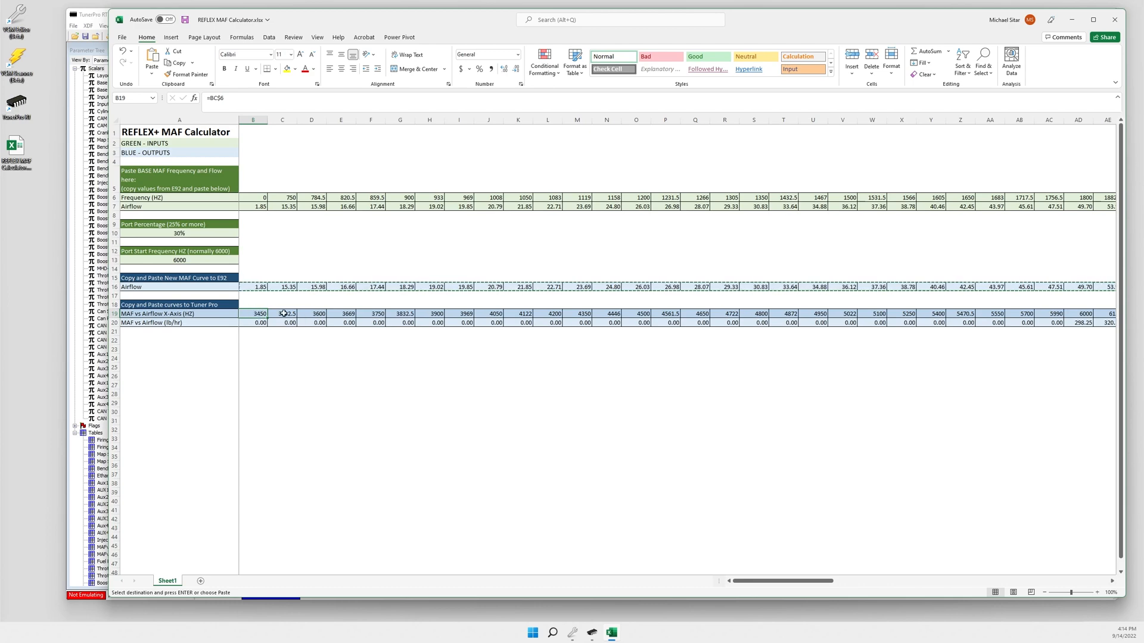
pyautogui.moveTo(257, 314); pyautogui.dragTo(1042, 315)
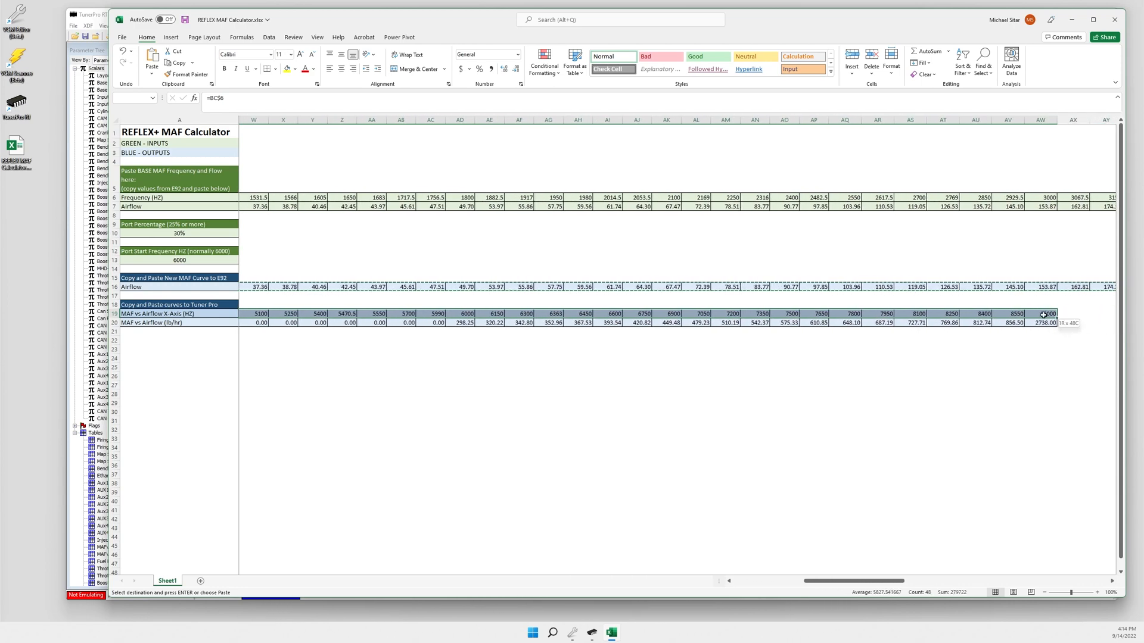
pyautogui.rightClick(1007, 316)
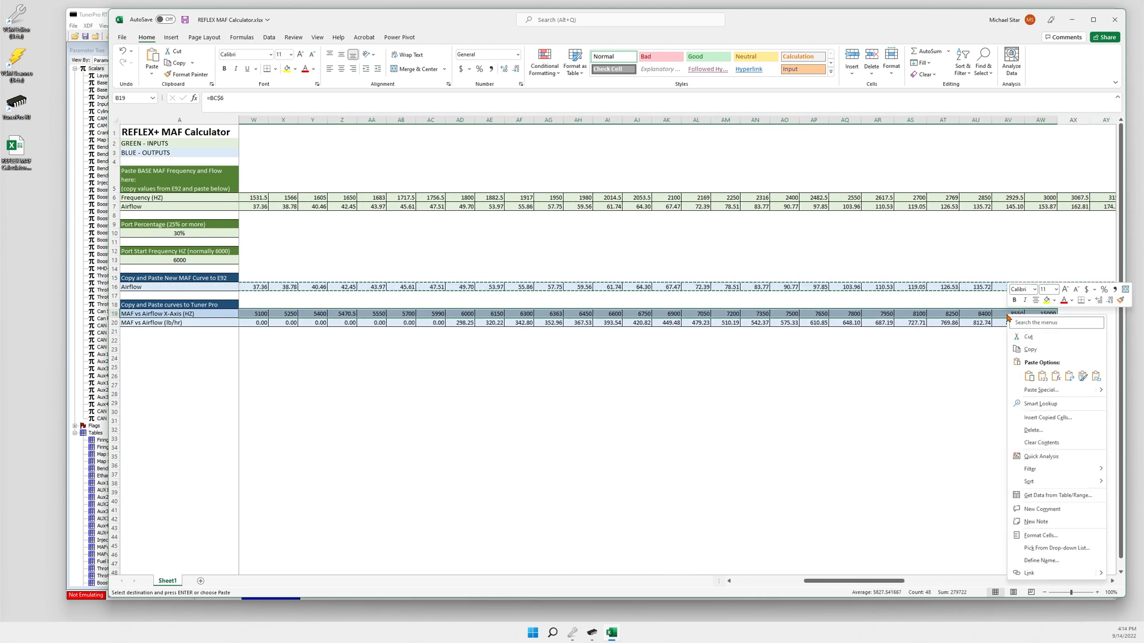
pyautogui.click(1030, 350)
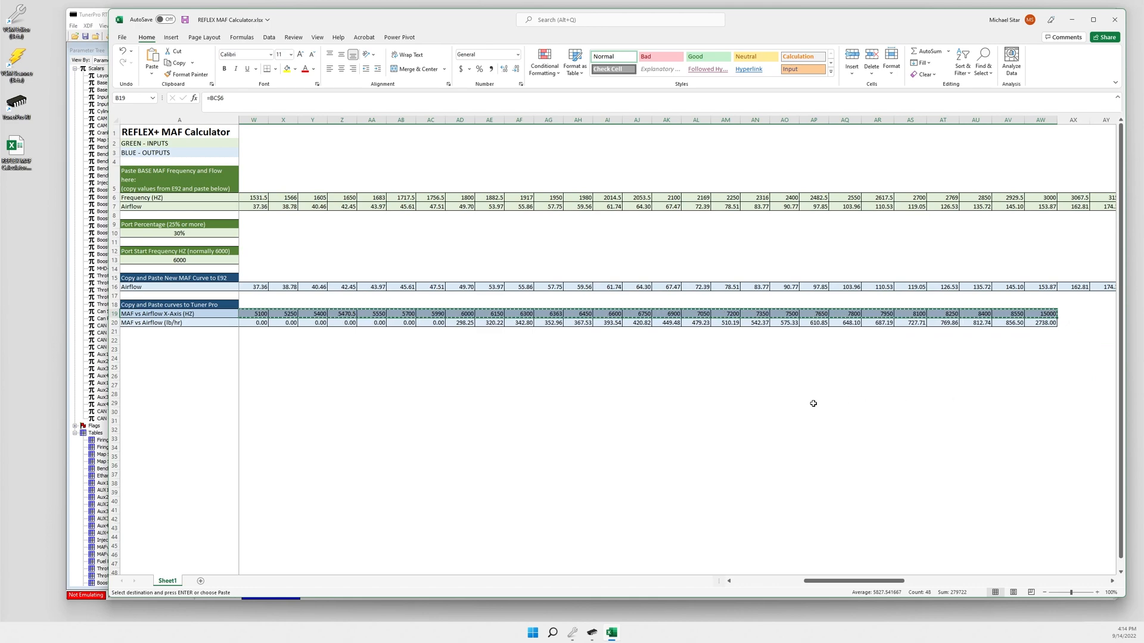
# Switch to TunerPro RT, paste the copied frequencies into the MAFvsAirflow-XAxis table from its first cell, and commit the changes
pyautogui.click(592, 635)
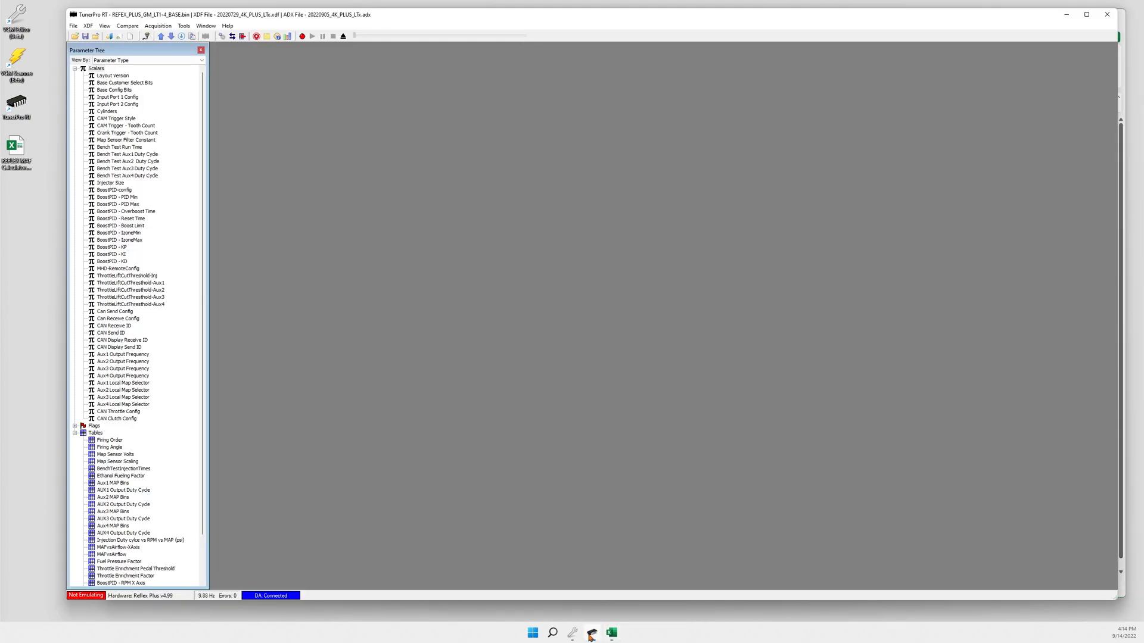
pyautogui.scroll(-3, 129, 425)
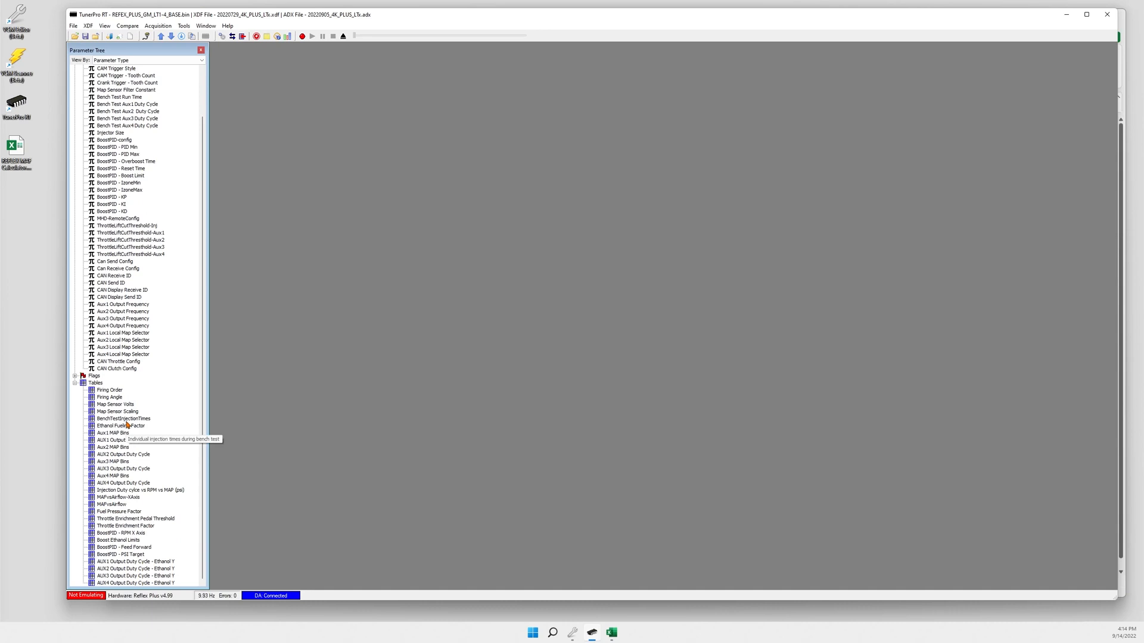
pyautogui.doubleClick(123, 498)
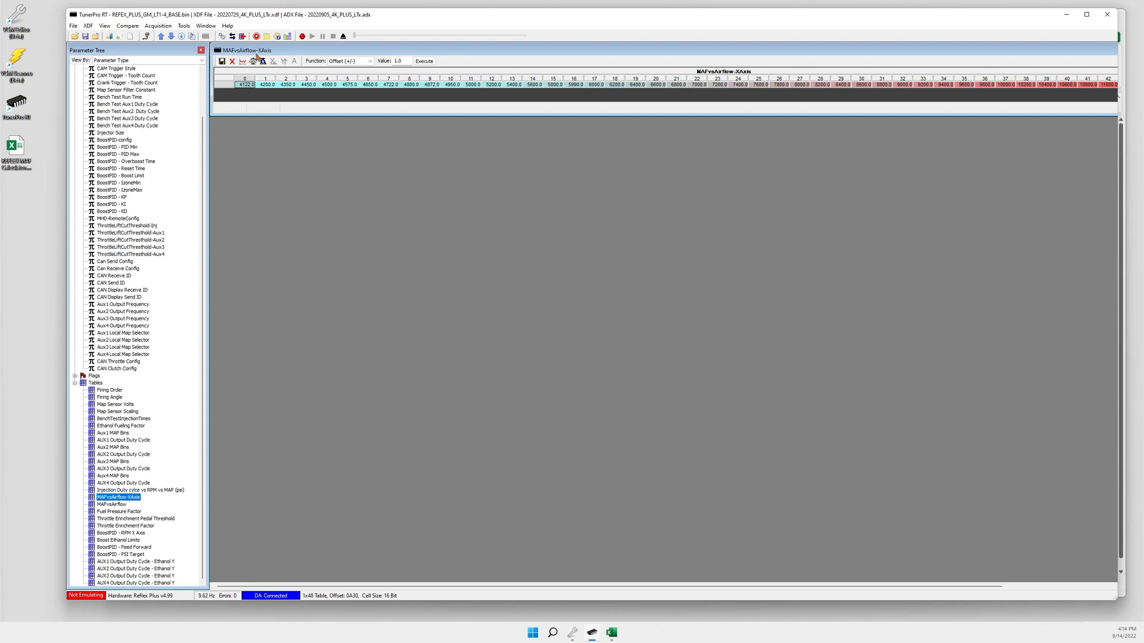
pyautogui.click(247, 86)
pyautogui.rightClick(246, 87)
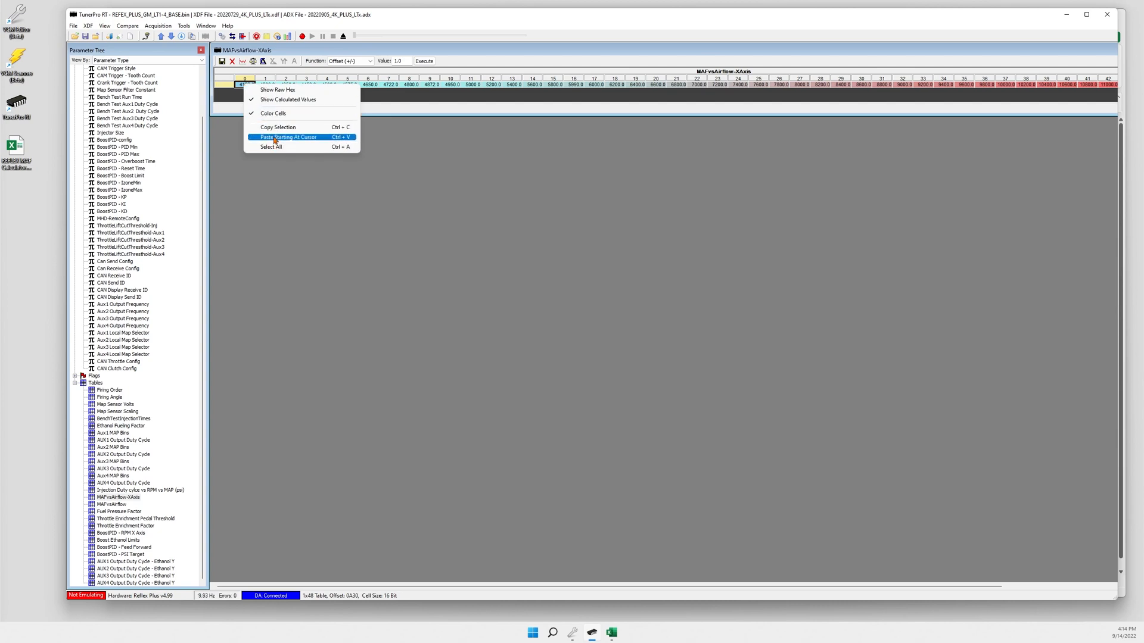
pyautogui.click(275, 137)
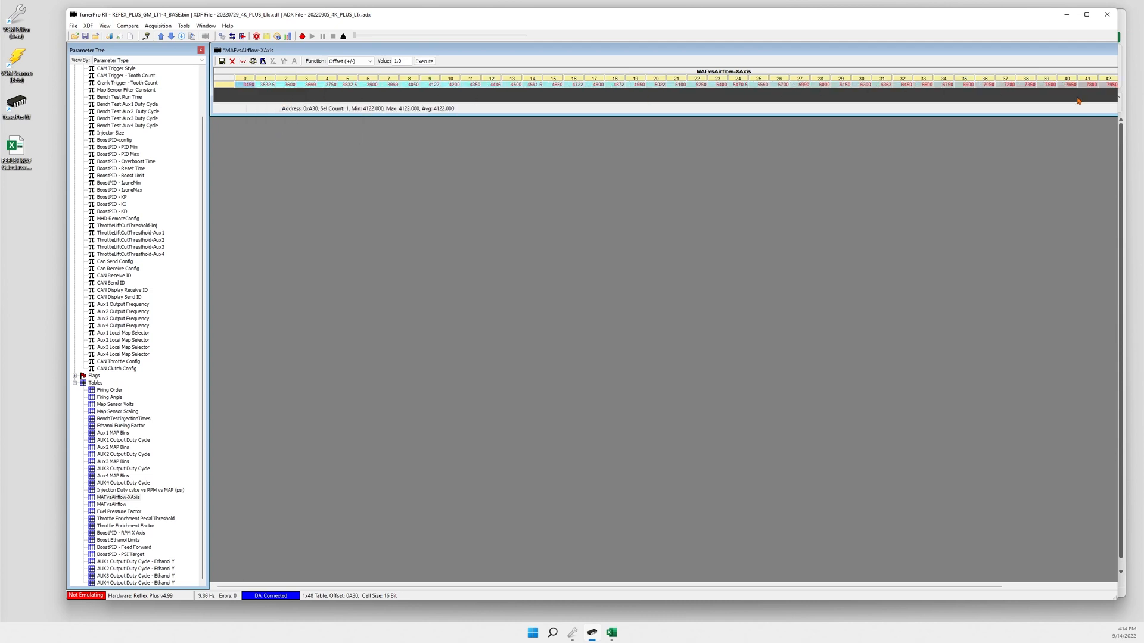
pyautogui.moveTo(818, 586); pyautogui.dragTo(980, 590)
pyautogui.moveTo(892, 589); pyautogui.dragTo(733, 587)
pyautogui.click(222, 62)
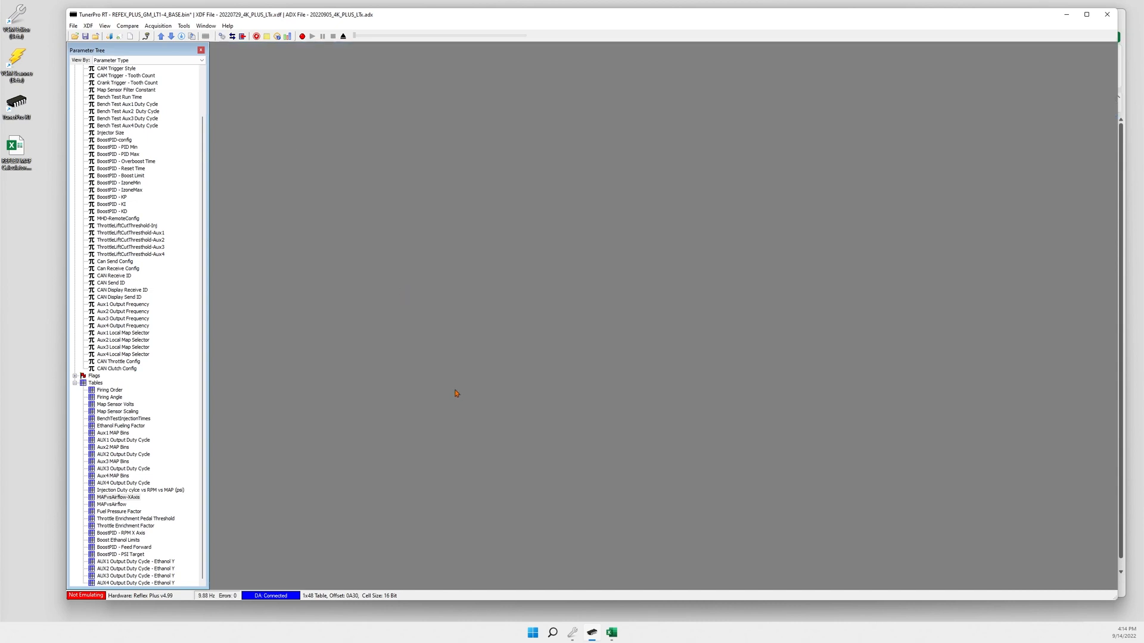
# Open the MAFvsAirflow table, switch to the Excel workbook, and copy the entire MAF vs Airflow (lb/hr) row from B20 to AW20
pyautogui.click(110, 505)
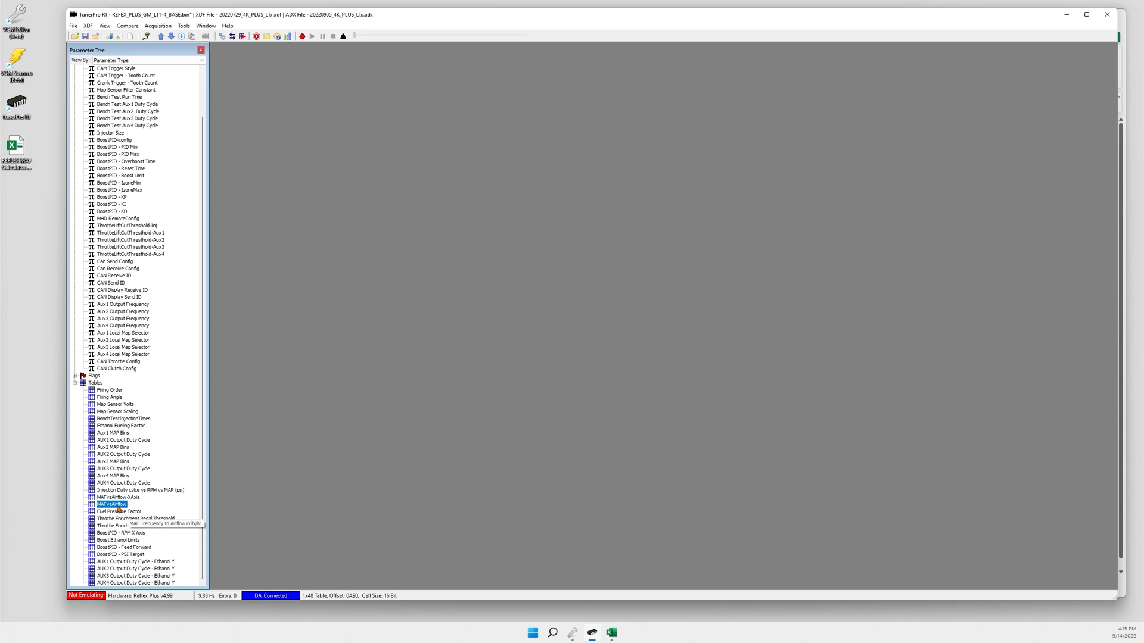
pyautogui.doubleClick(118, 506)
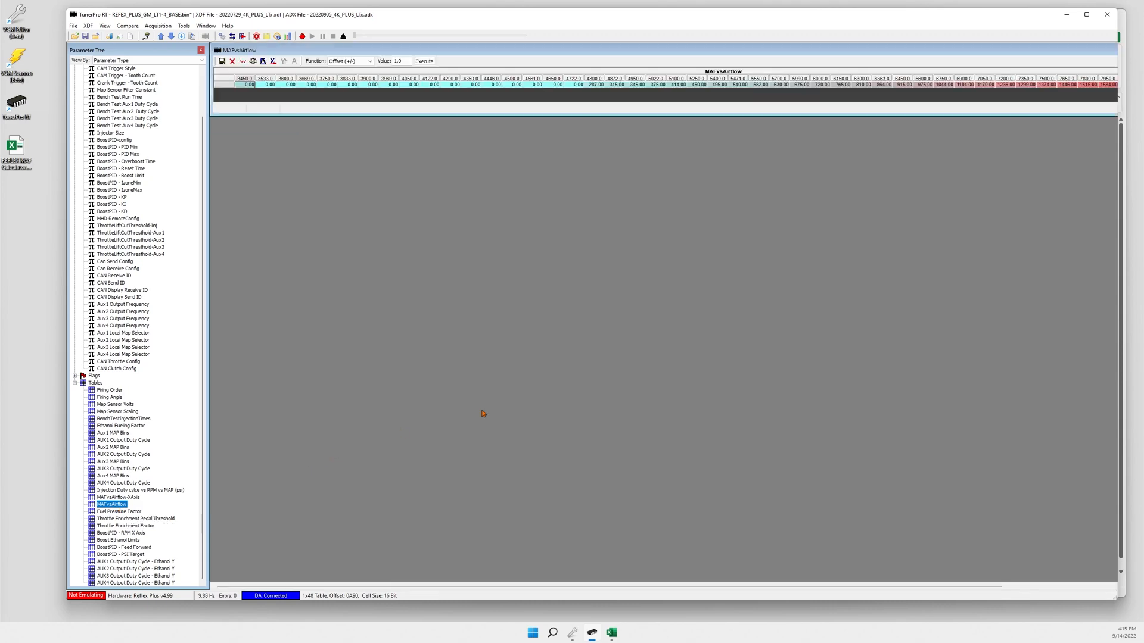
pyautogui.click(612, 632)
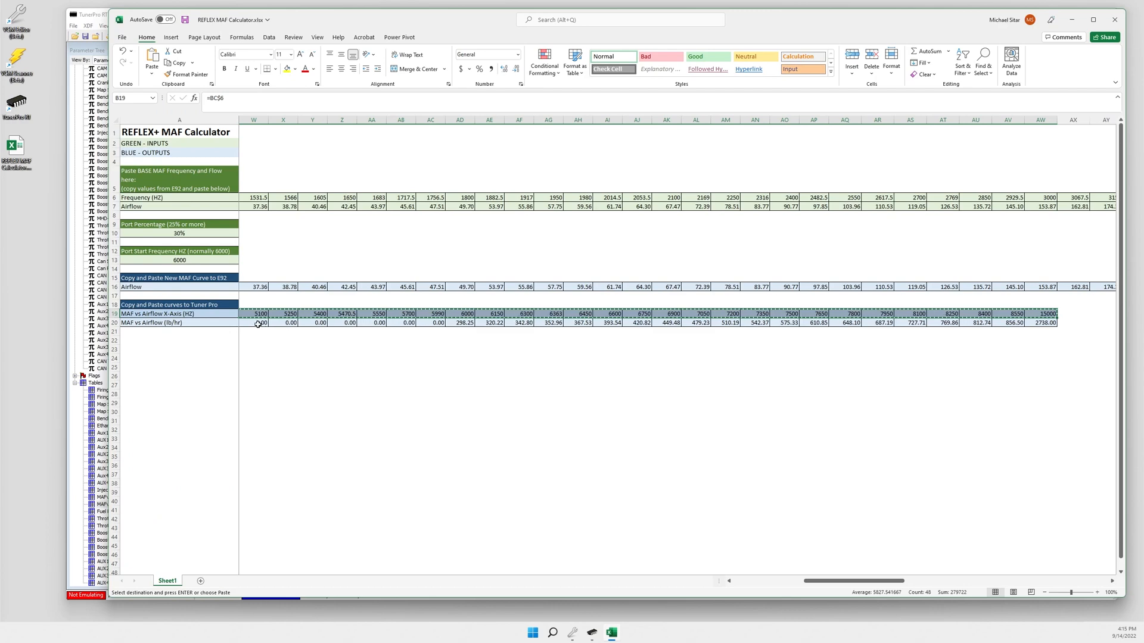
pyautogui.moveTo(809, 586); pyautogui.dragTo(710, 585)
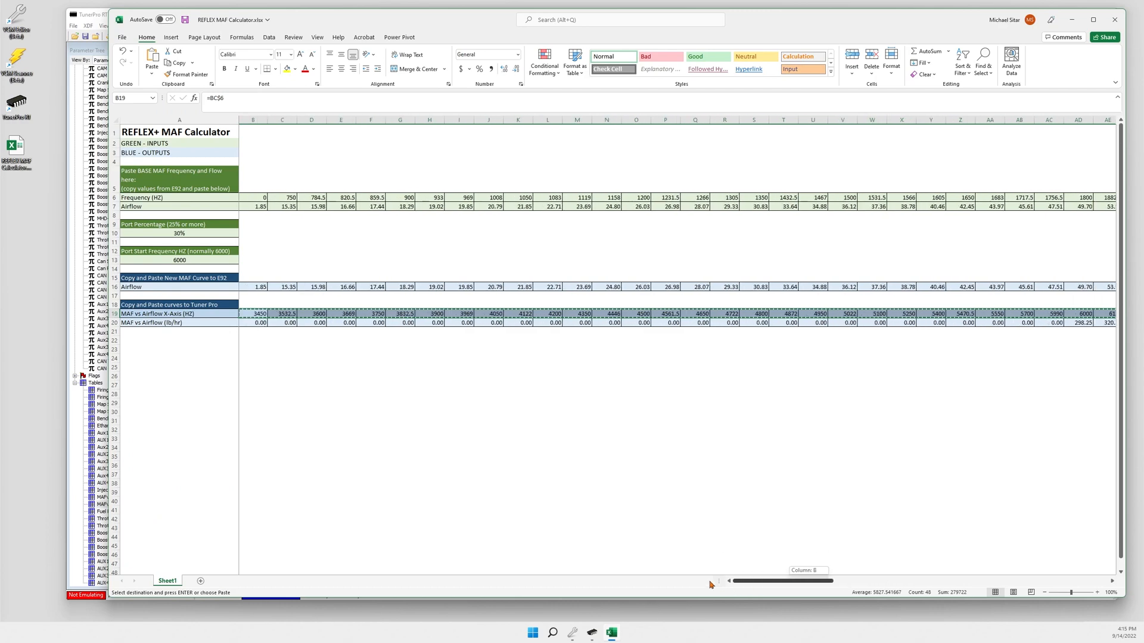
pyautogui.click(303, 328)
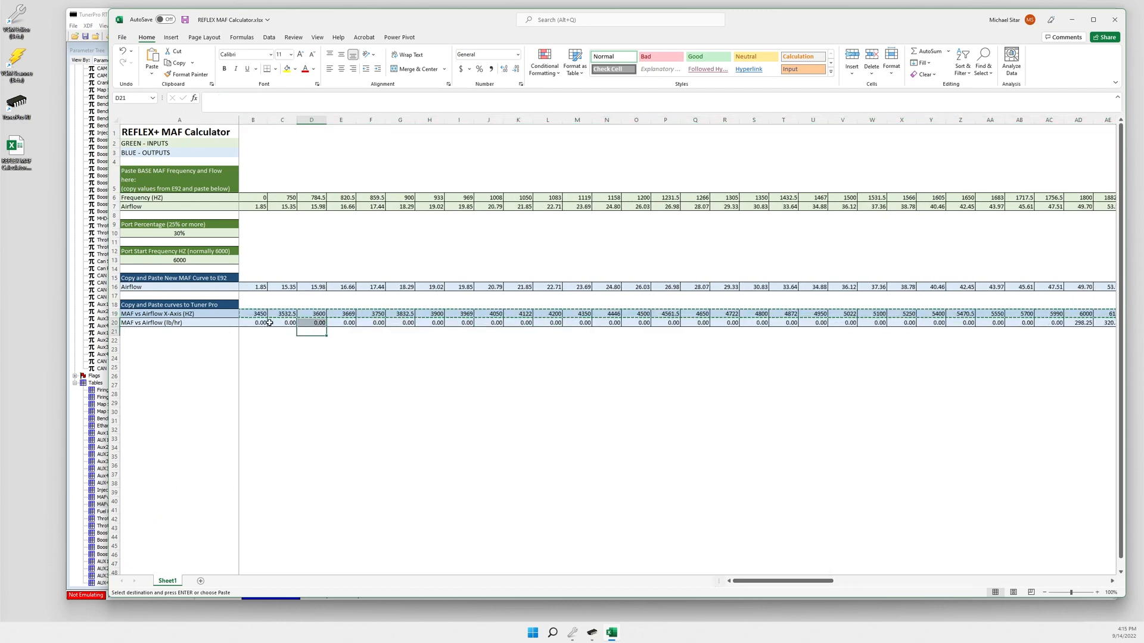
pyautogui.click(254, 323)
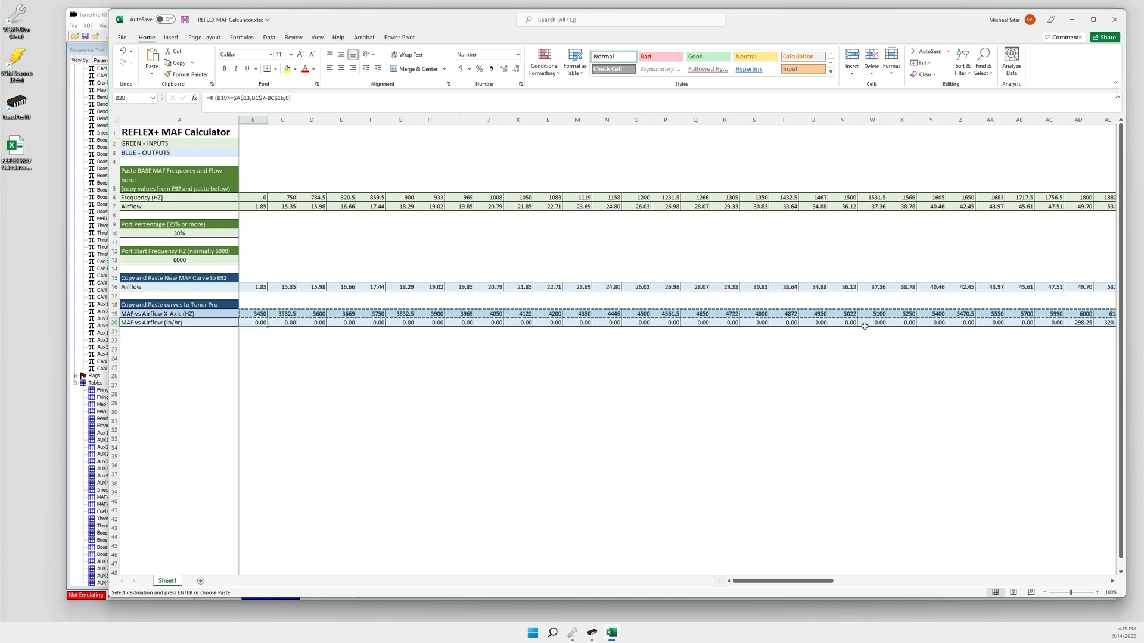
pyautogui.moveTo(819, 581); pyautogui.dragTo(872, 576)
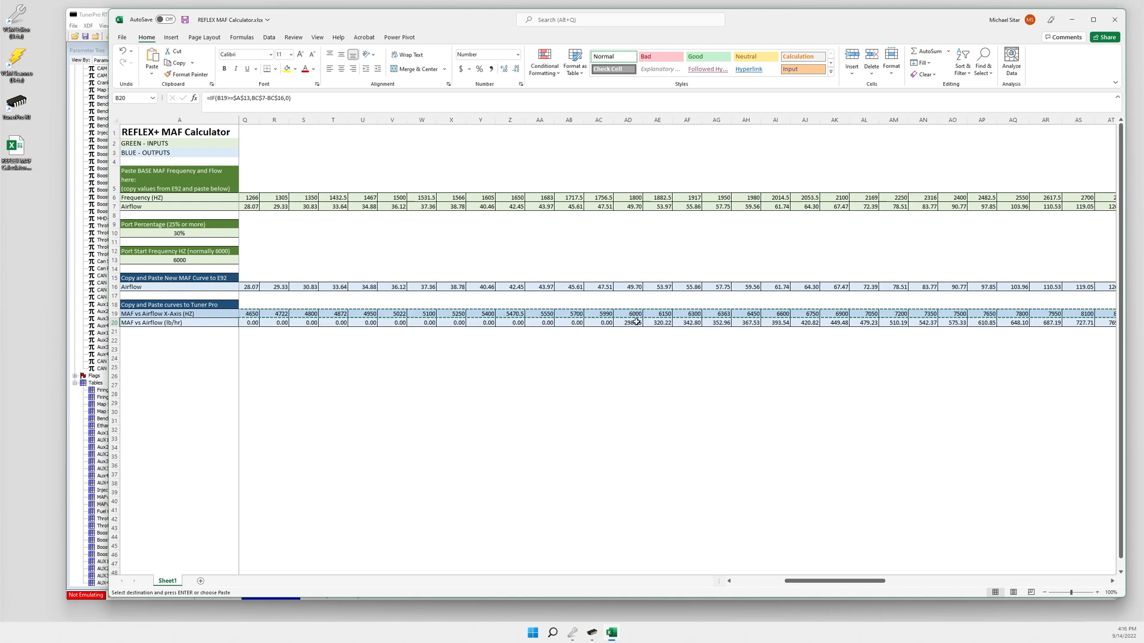
pyautogui.moveTo(844, 581); pyautogui.dragTo(793, 581)
pyautogui.moveTo(257, 322); pyautogui.dragTo(1037, 326)
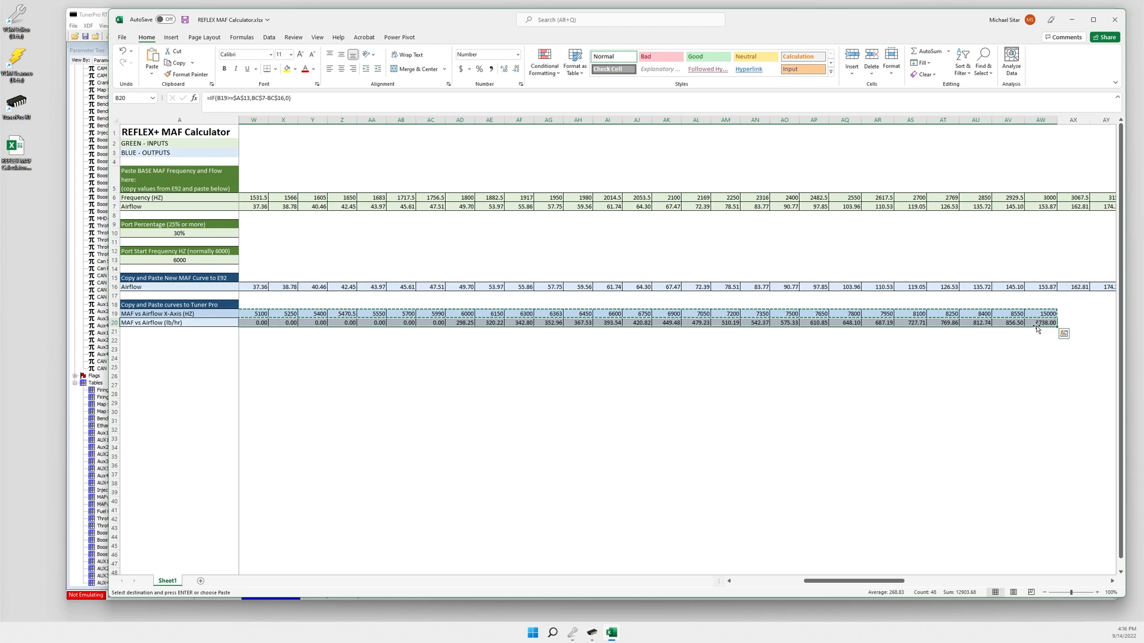
pyautogui.rightClick(510, 325)
pyautogui.click(534, 359)
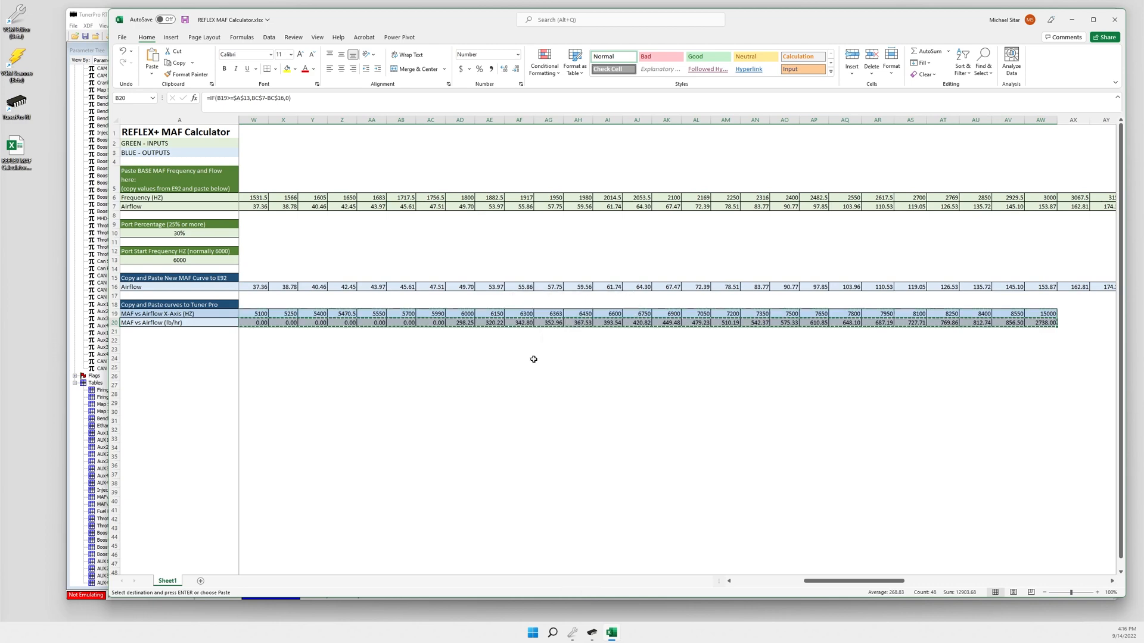
# Switch to TunerPro RT, paste the airflow curve into the MAFvsAirflow table from its first cell, and commit and save it to the bin
pyautogui.click(593, 634)
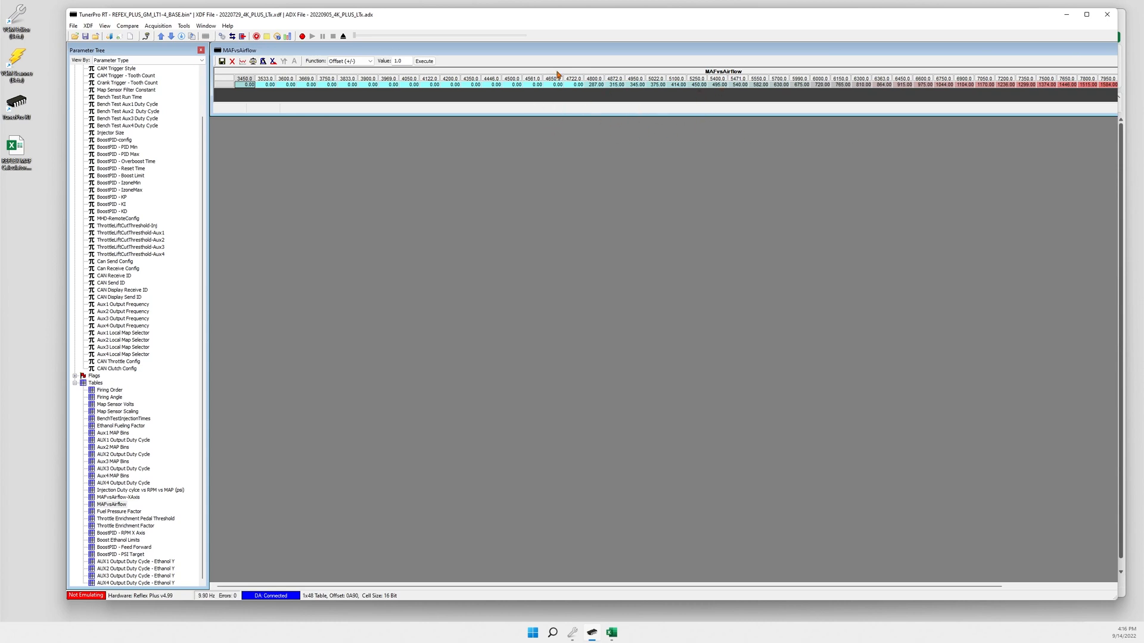
pyautogui.moveTo(547, 58); pyautogui.dragTo(373, 136)
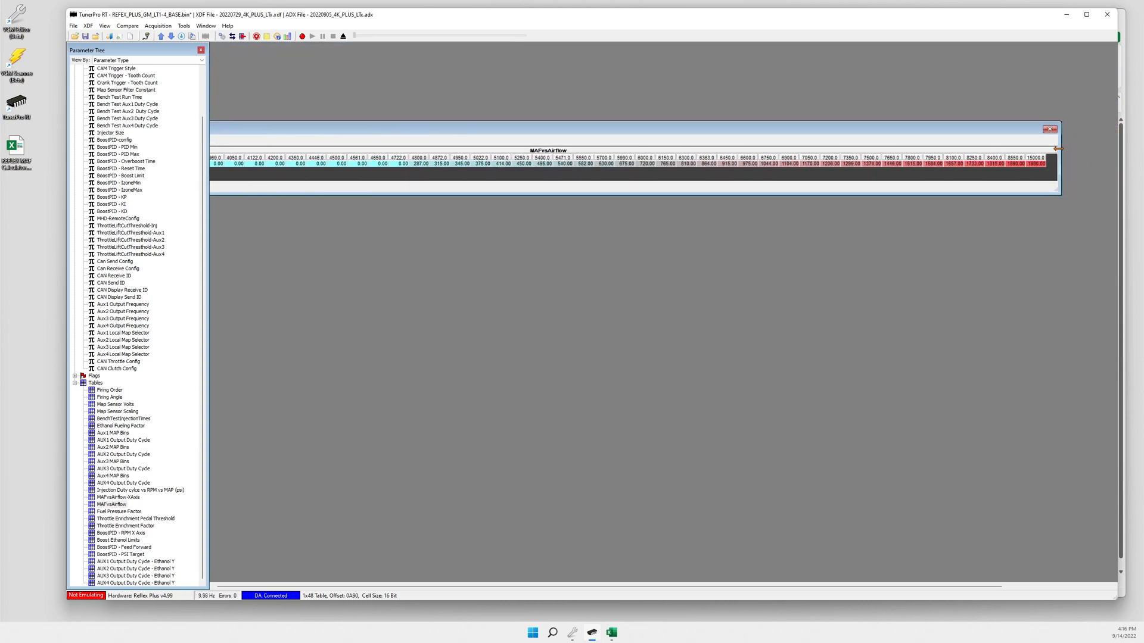
pyautogui.moveTo(1061, 149); pyautogui.dragTo(912, 148)
pyautogui.moveTo(753, 133); pyautogui.dragTo(923, 73)
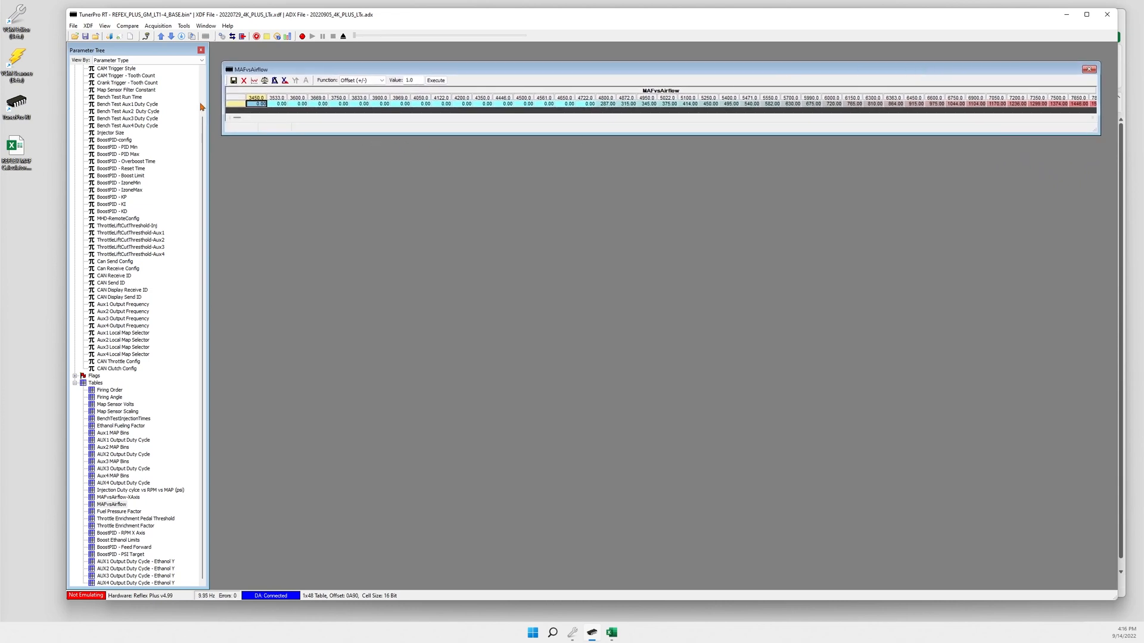
pyautogui.rightClick(258, 107)
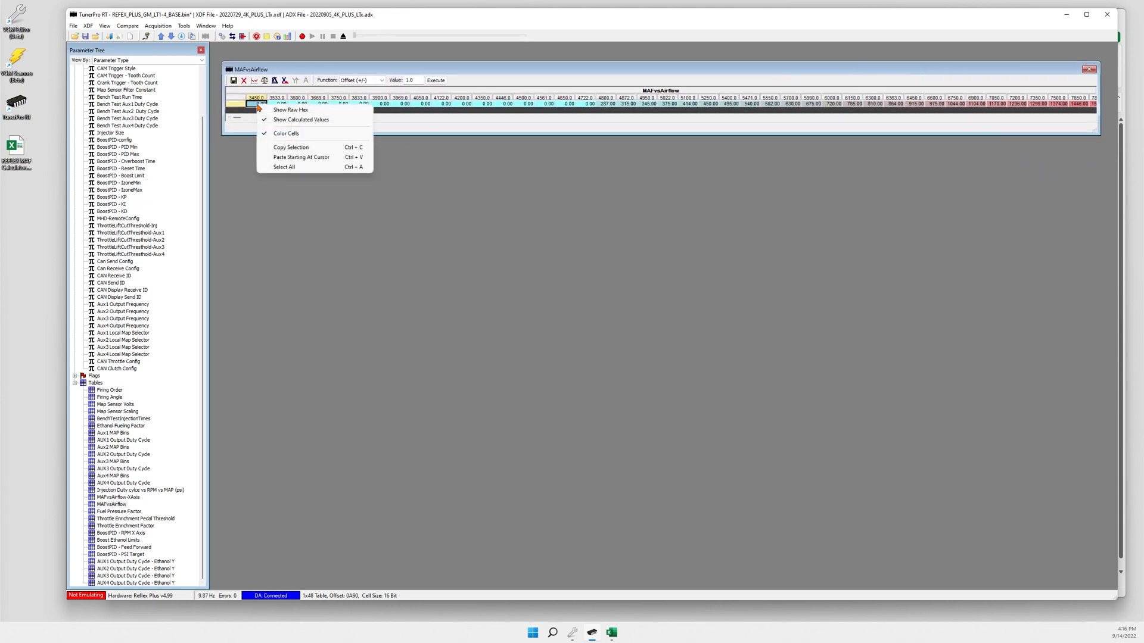
pyautogui.click(299, 157)
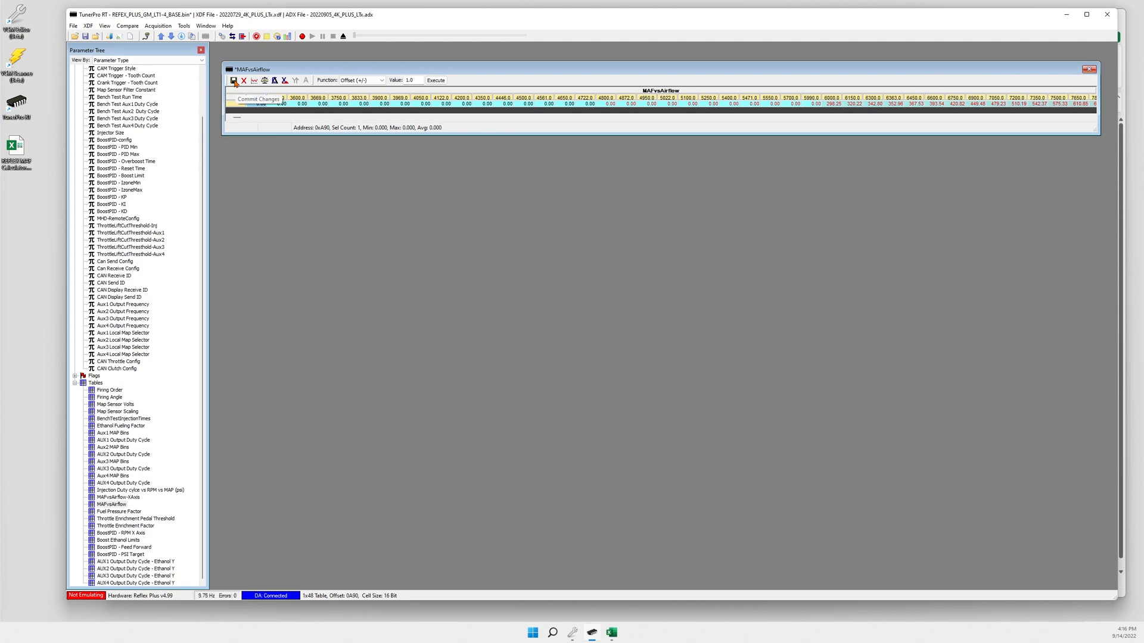
pyautogui.click(234, 82)
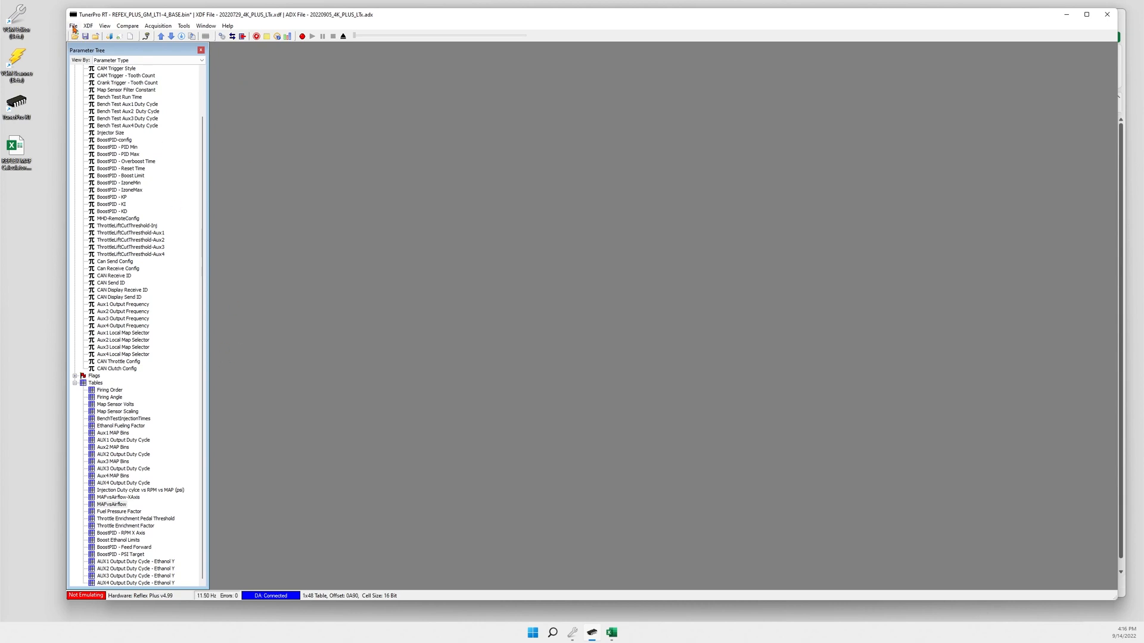
pyautogui.click(73, 27)
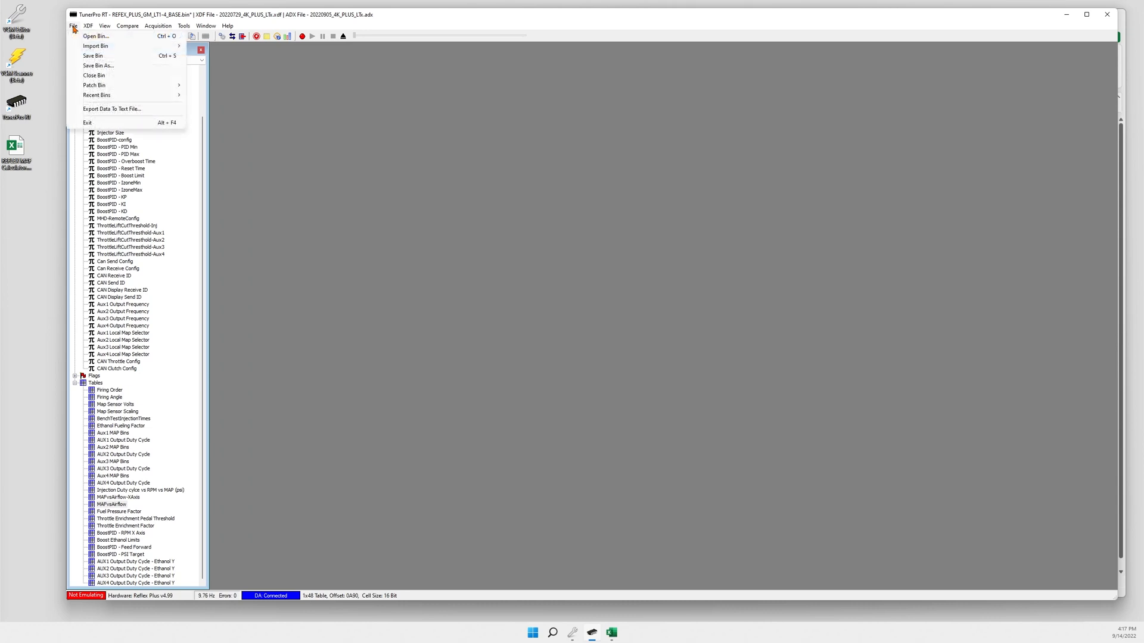
pyautogui.click(91, 56)
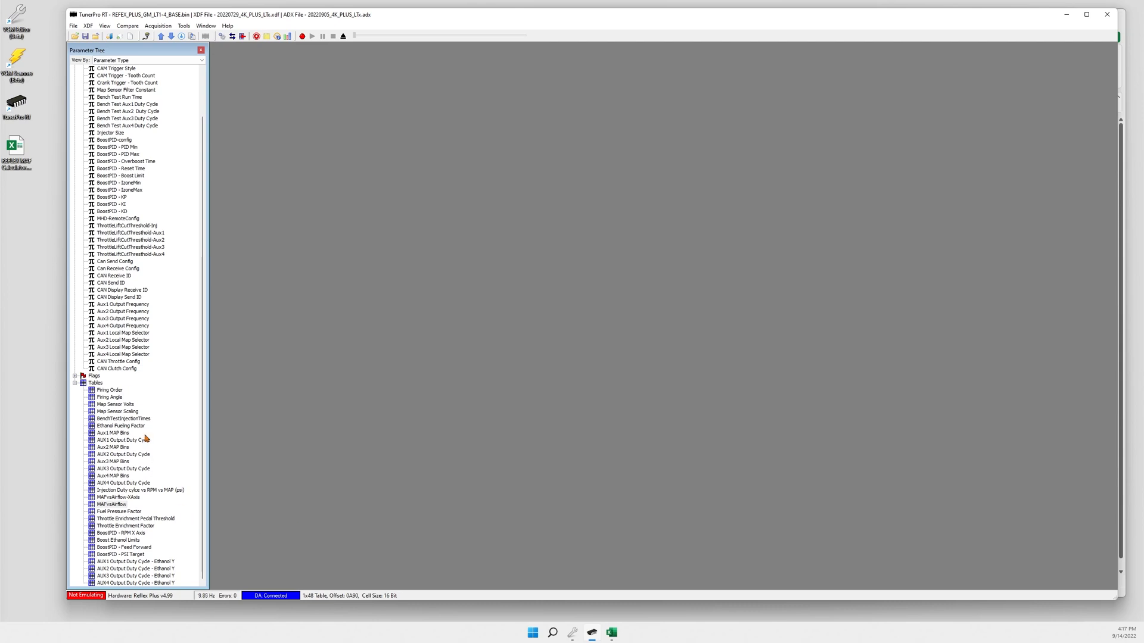
# Examine the Throttle Enrichment Pedal Threshold table, close it, and open the Throttle Enrichment Factor table for review
pyautogui.click(120, 499)
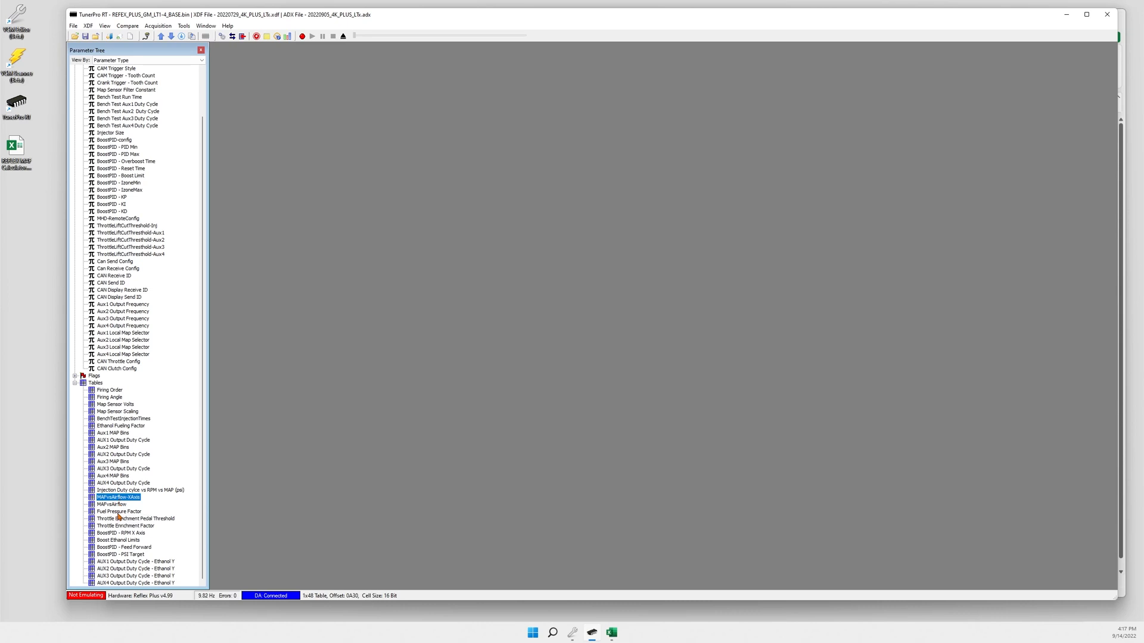
pyautogui.click(120, 505)
pyautogui.scroll(3, 161, 444)
pyautogui.scroll(-3, 160, 444)
pyautogui.click(126, 519)
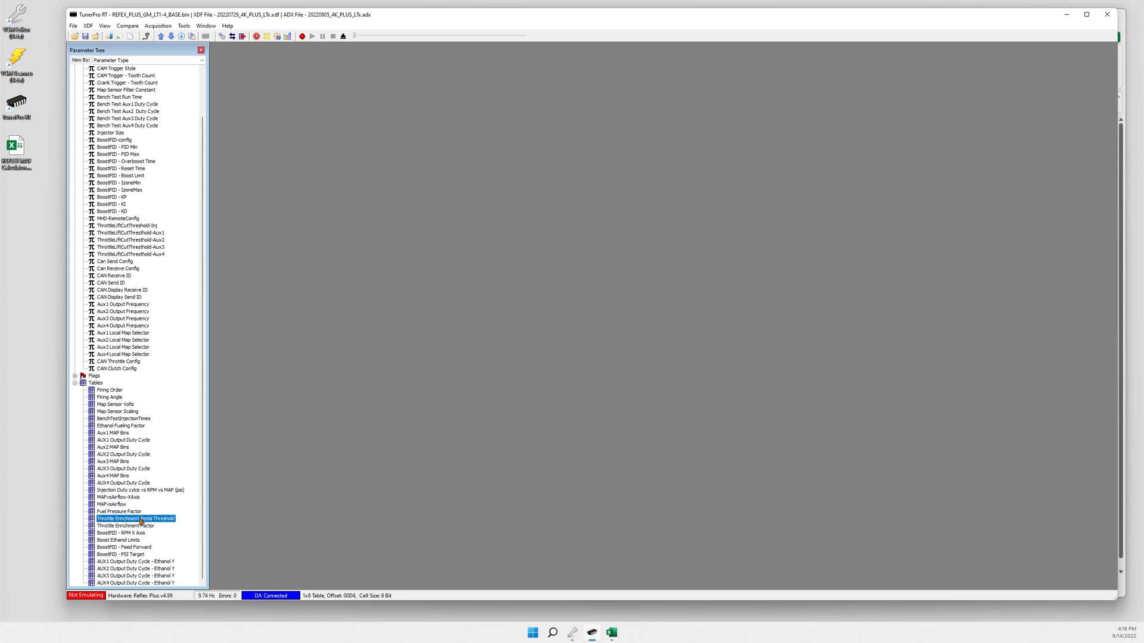
pyautogui.click(139, 526)
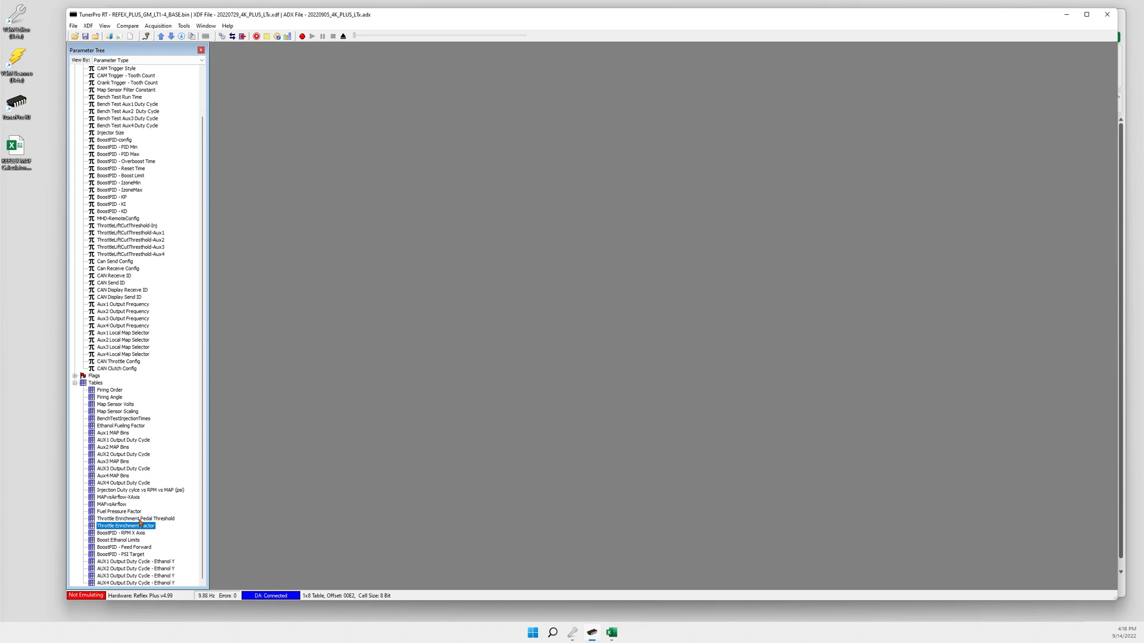
pyautogui.doubleClick(140, 520)
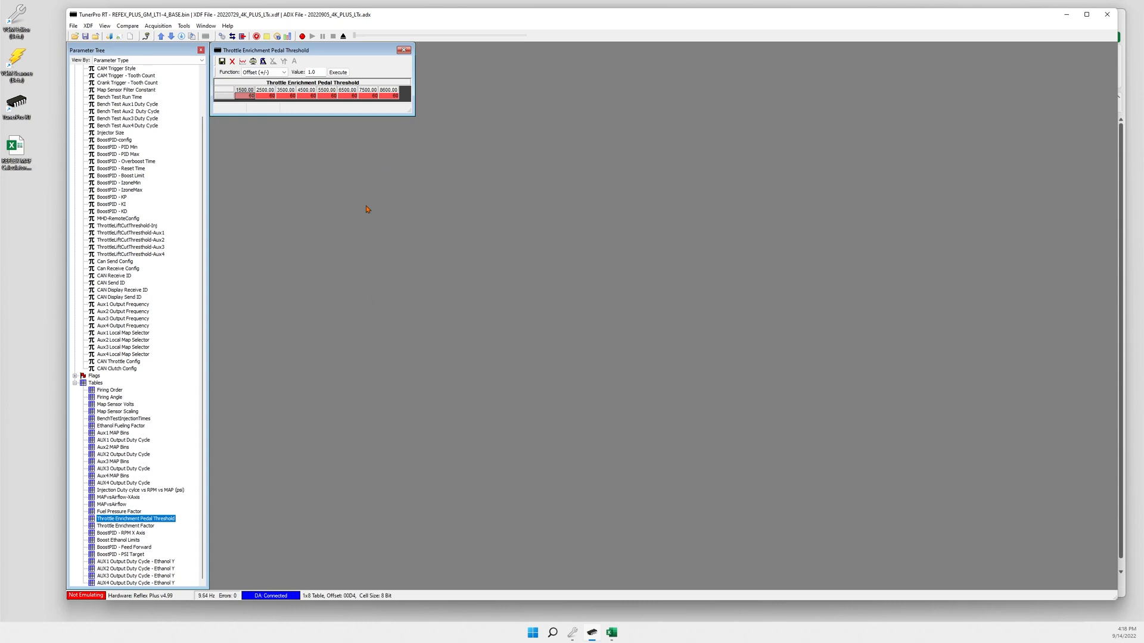
pyautogui.click(404, 51)
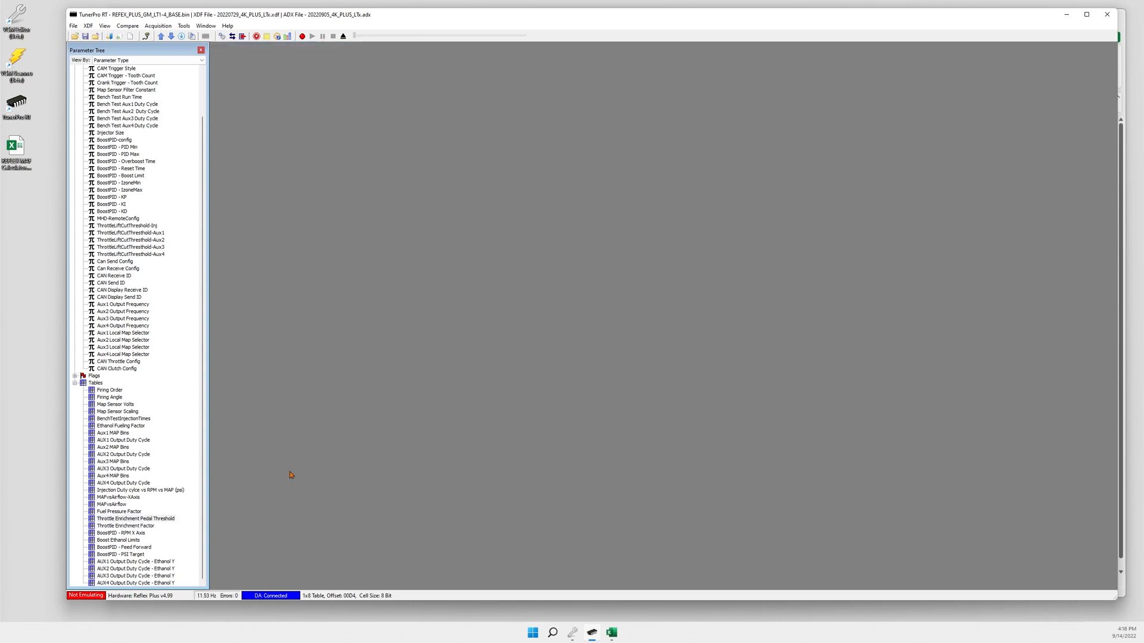
pyautogui.doubleClick(137, 527)
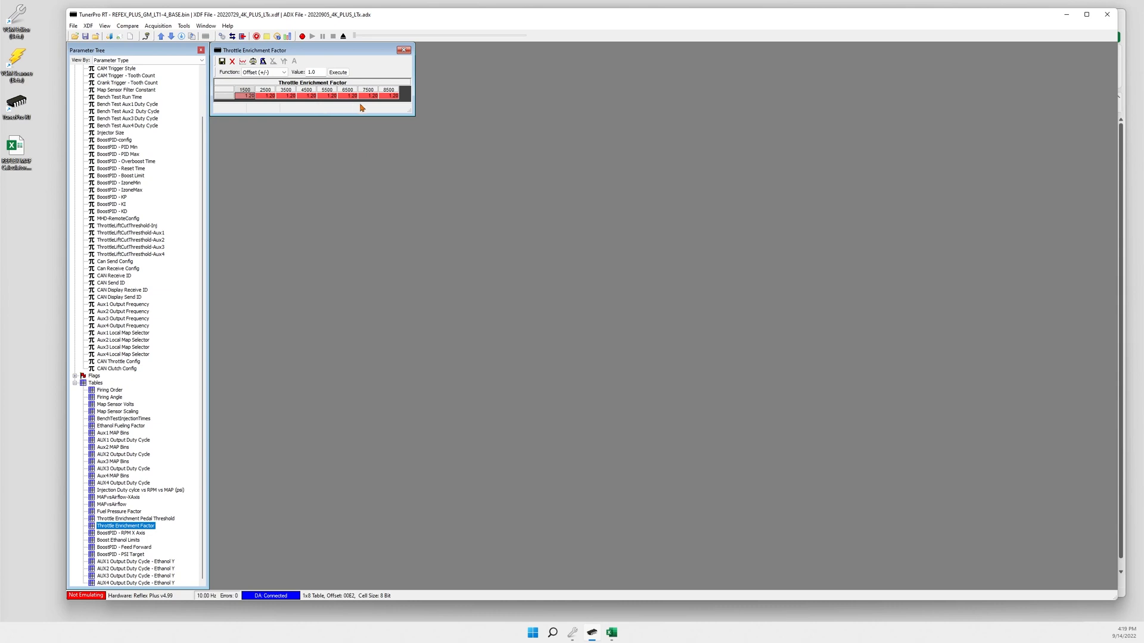
# Close the Throttle Enrichment Factor table, open the Injector Size scalar, and save it with a value of 72 lb/hr
pyautogui.click(404, 50)
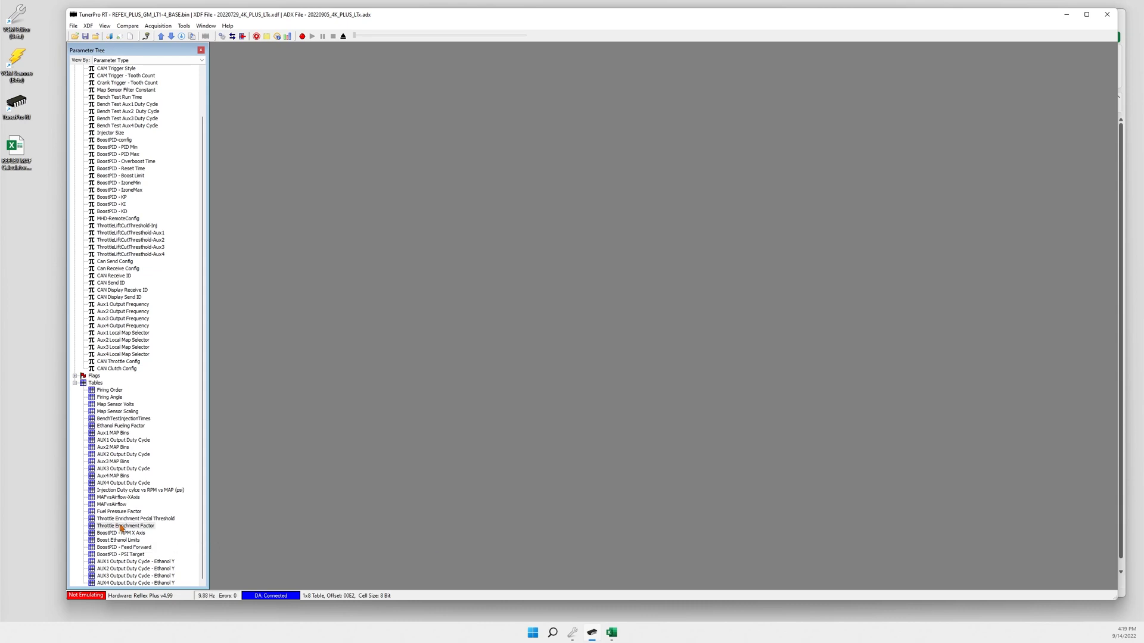
pyautogui.scroll(3, 140, 509)
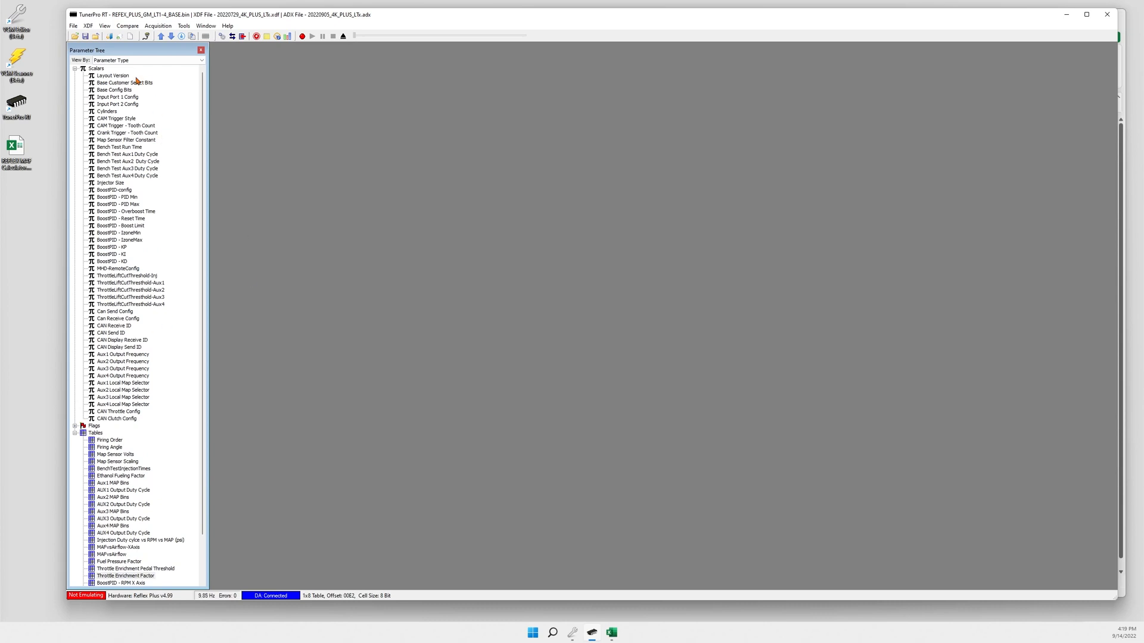
pyautogui.click(116, 184)
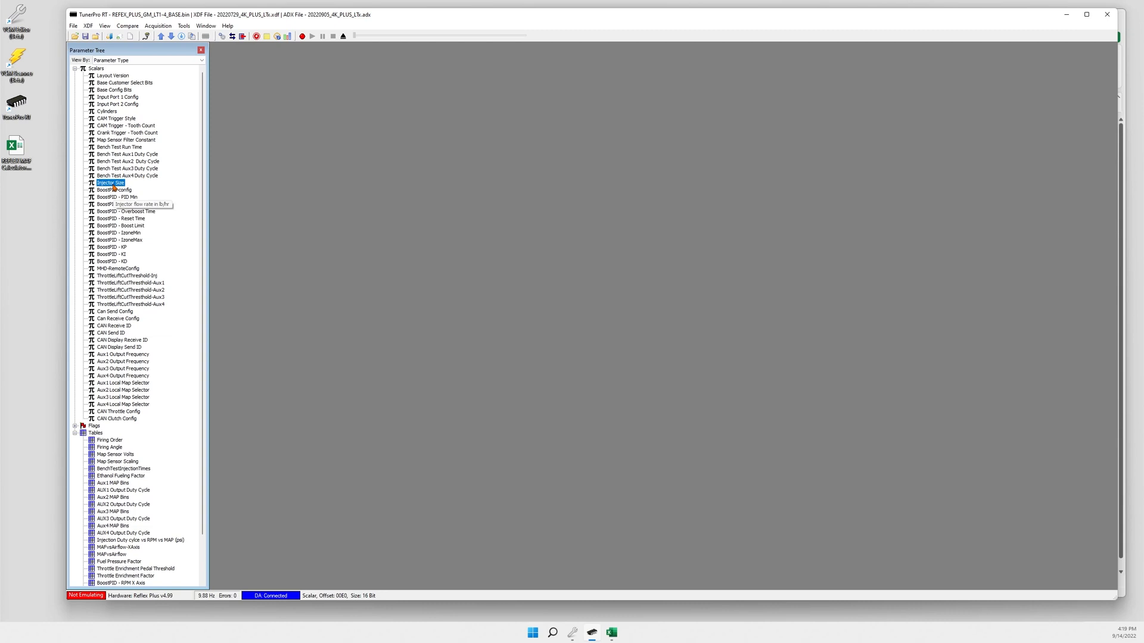
pyautogui.doubleClick(114, 186)
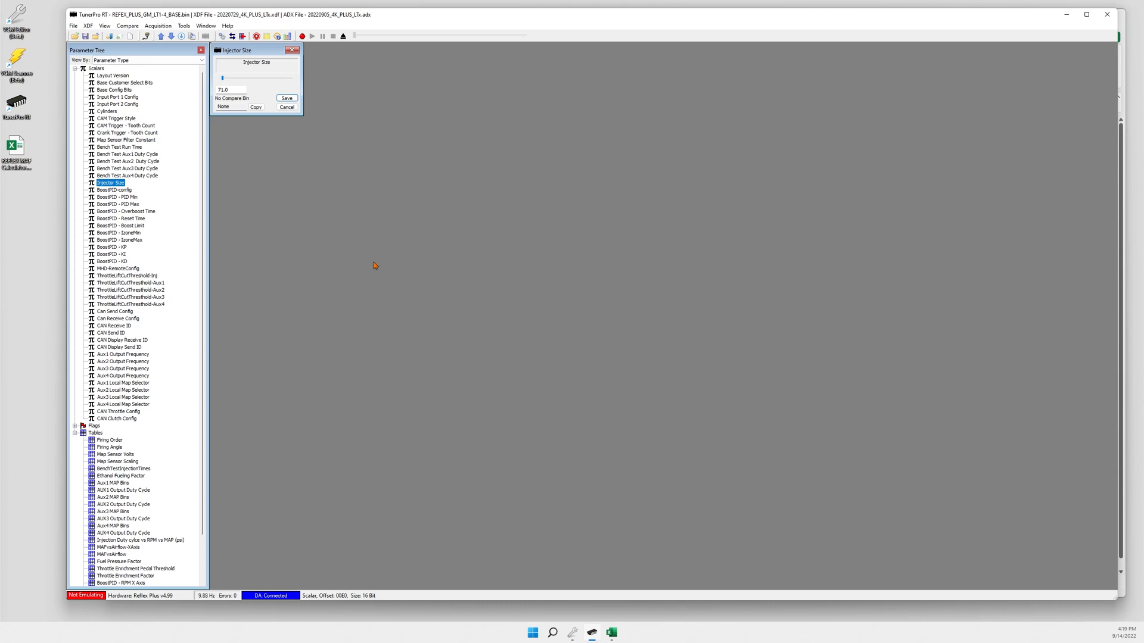
pyautogui.click(230, 90)
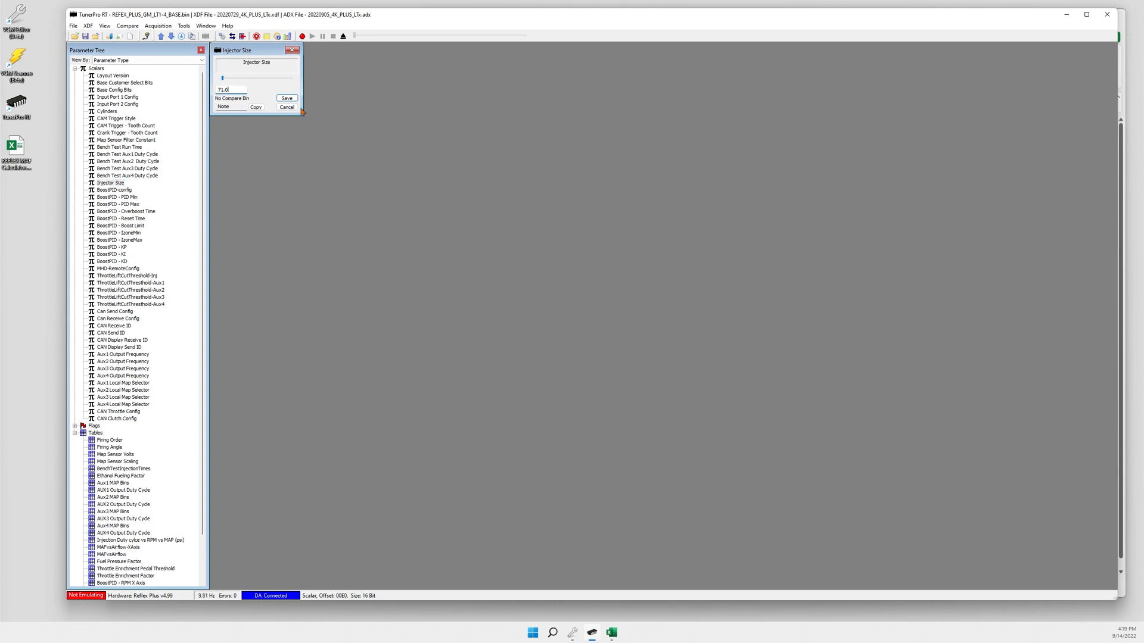
pyautogui.doubleClick(237, 91)
pyautogui.write('72')
pyautogui.click(287, 99)
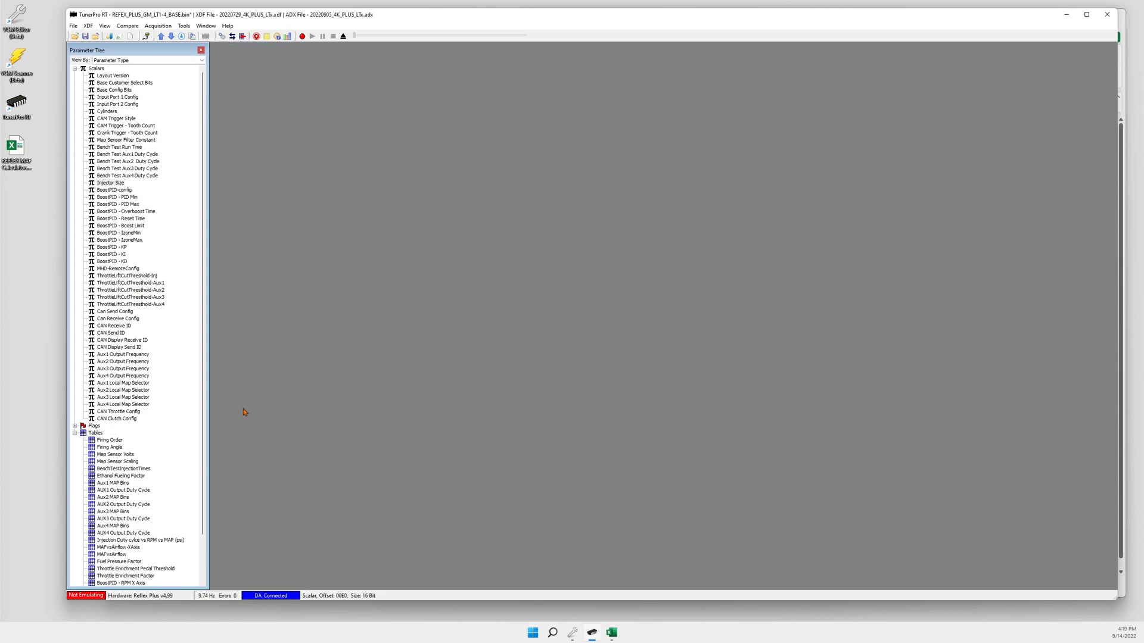
# Reopen the Injector Size scalar, set it to 80 lb/hr, and save the value
pyautogui.doubleClick(111, 183)
pyautogui.doubleClick(235, 90)
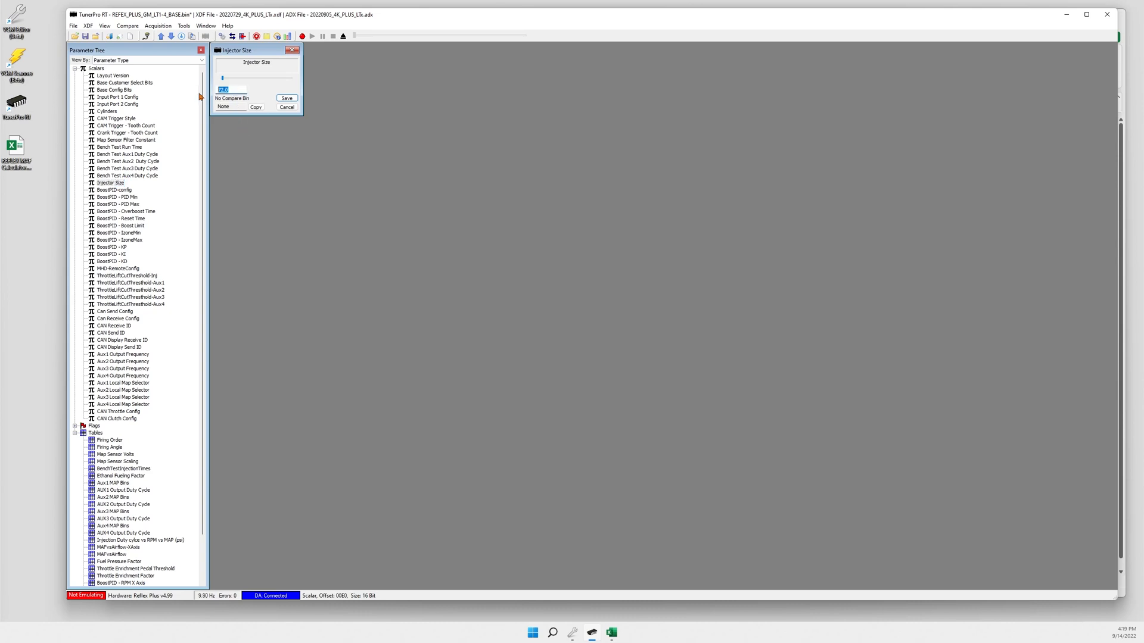
pyautogui.write('80')
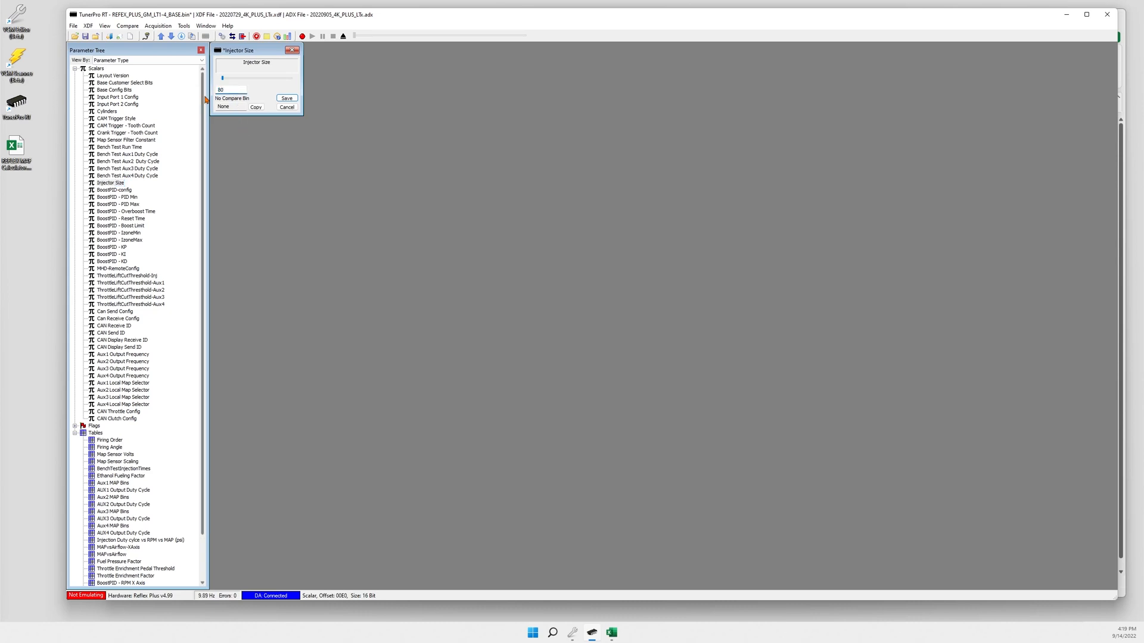
pyautogui.click(287, 98)
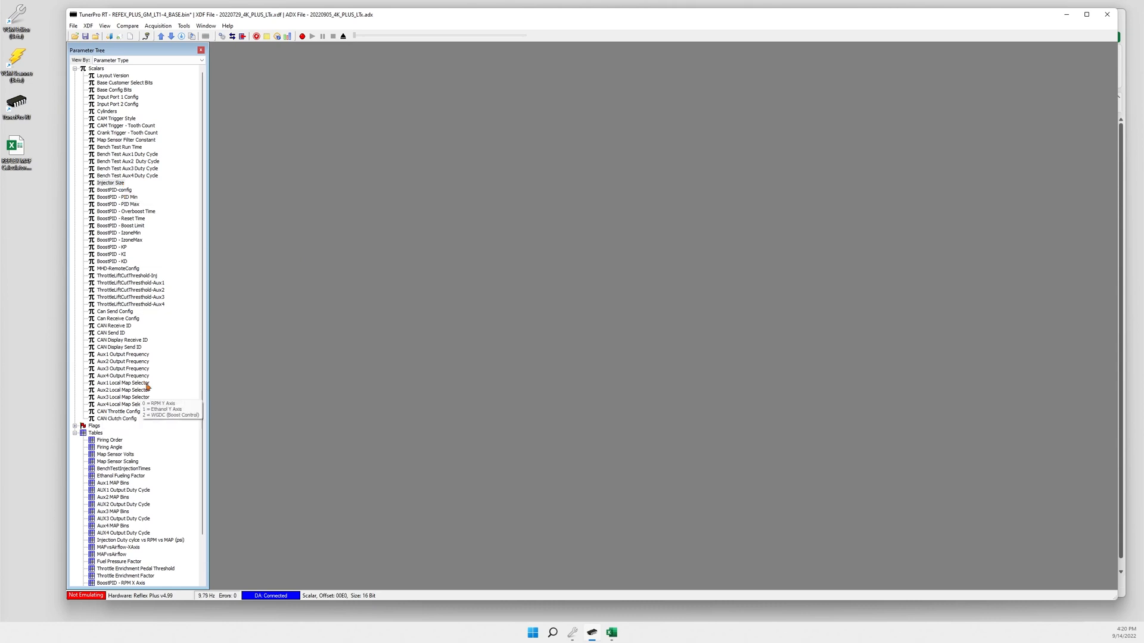
# Open the Ethanol Fueling Factor table, enlarge it to review the factors for all ethanol percentages, and close it
pyautogui.scroll(-3, 146, 389)
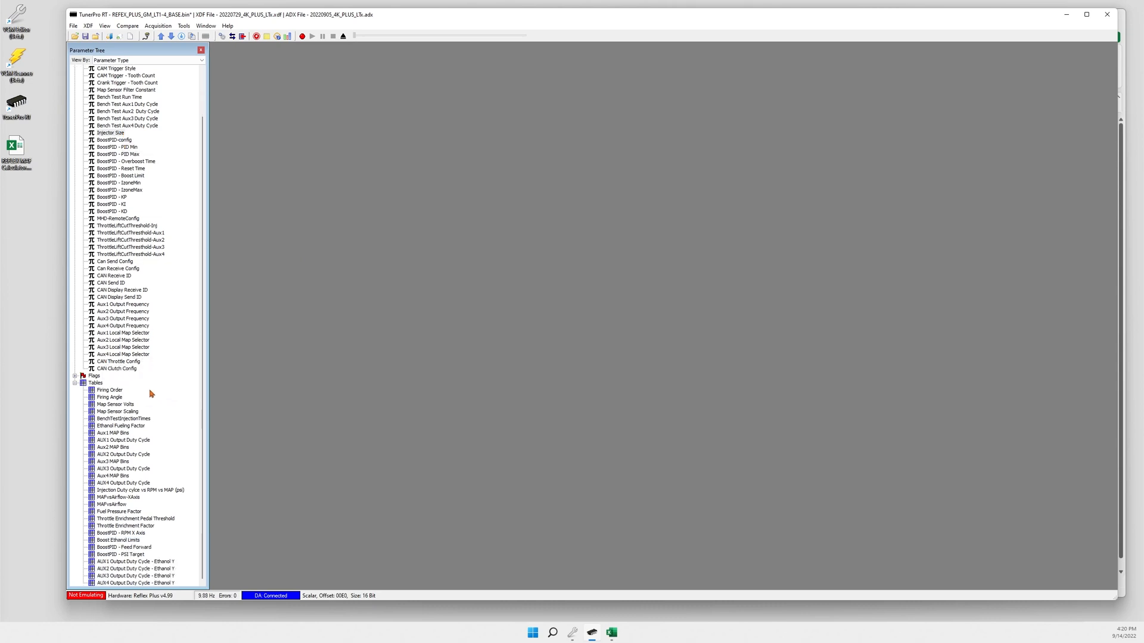
pyautogui.doubleClick(122, 427)
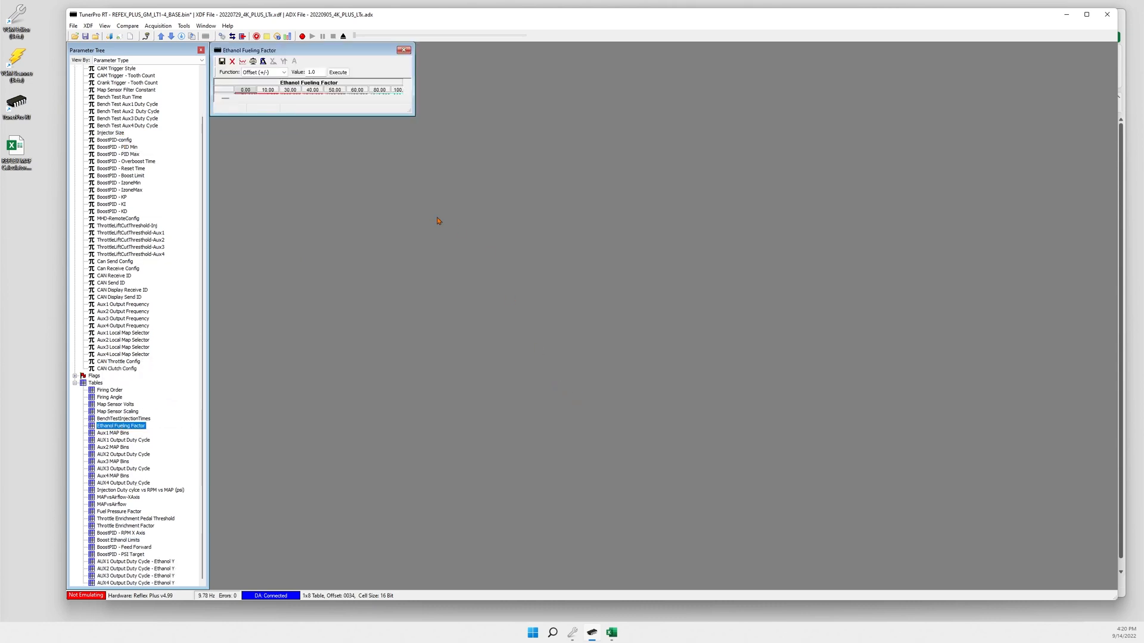
pyautogui.moveTo(416, 116); pyautogui.dragTo(573, 184)
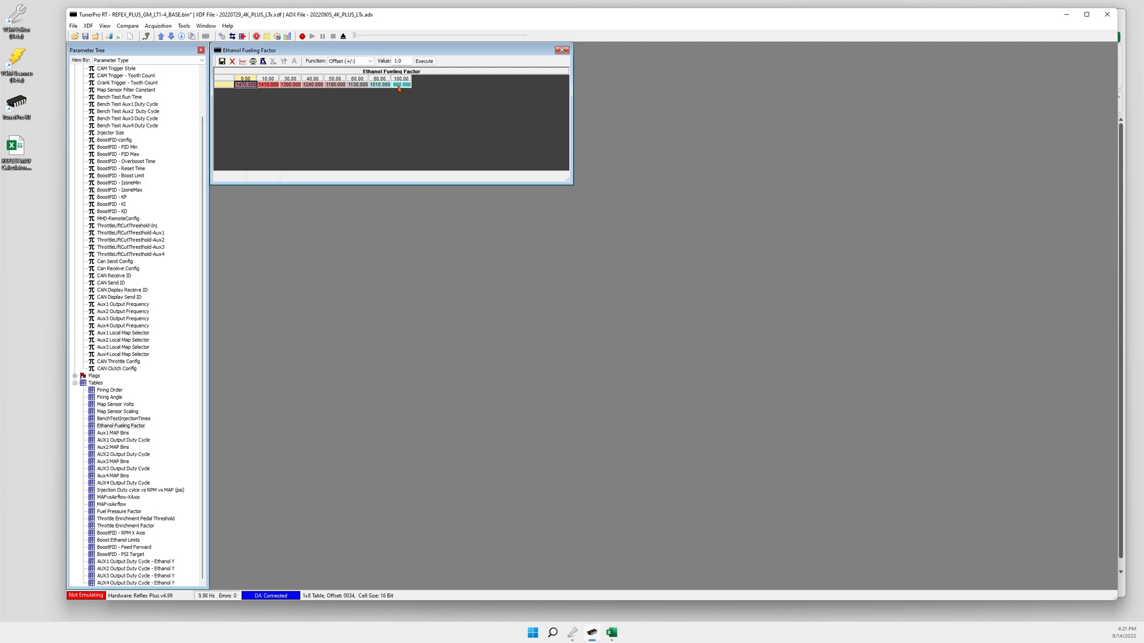
pyautogui.click(562, 52)
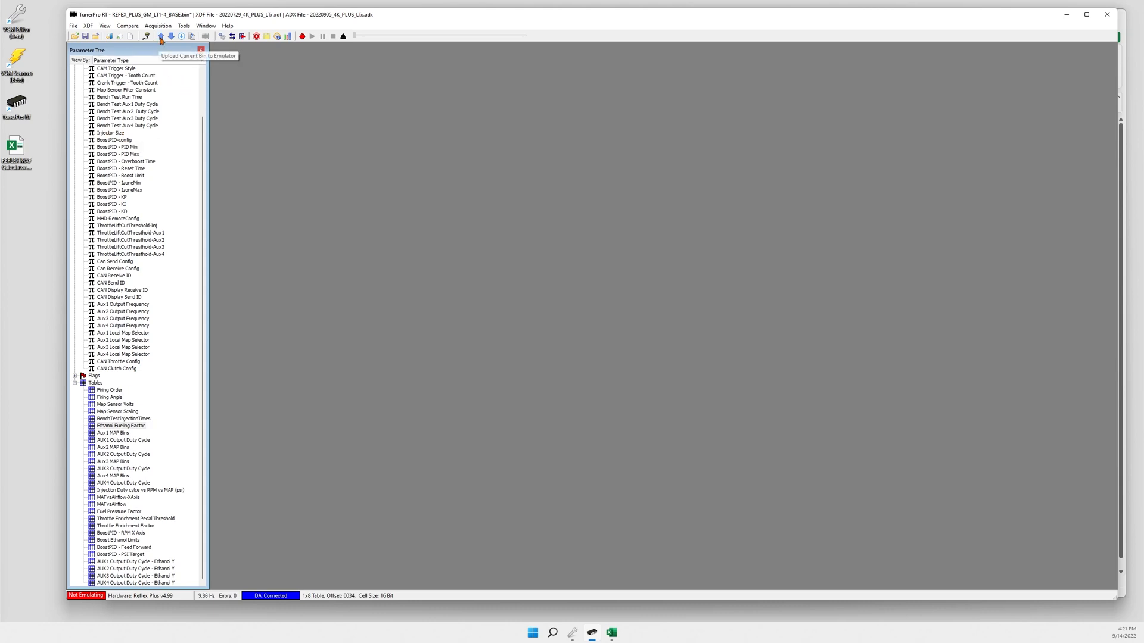
# Upload the current bin to the emulator and display the ALL-GM-Data list of live controller values
pyautogui.click(161, 37)
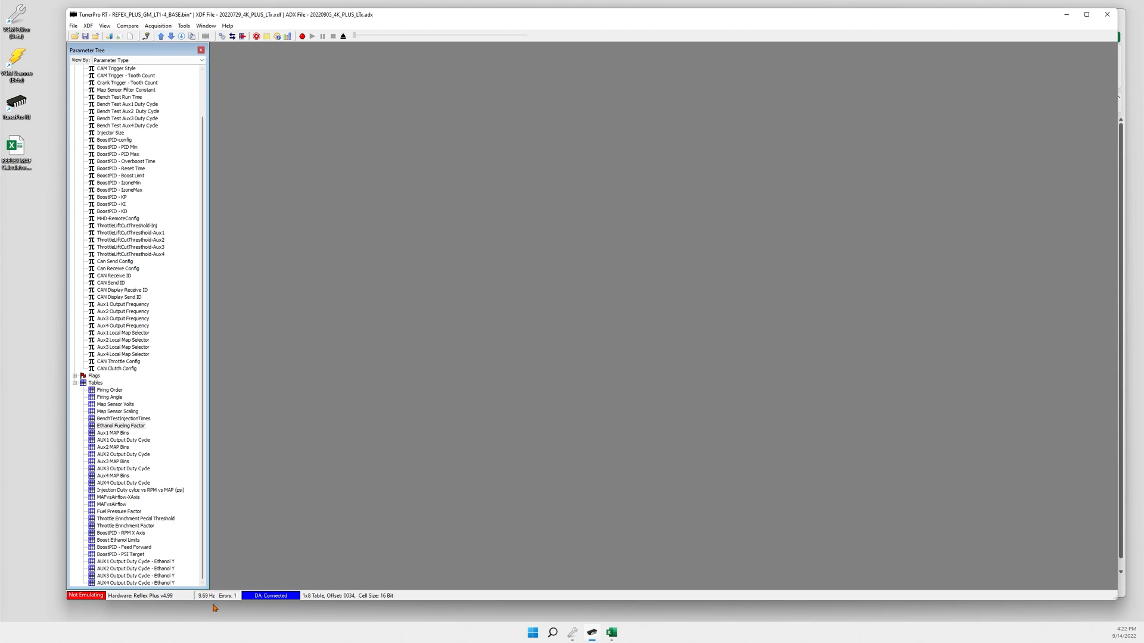
pyautogui.click(161, 37)
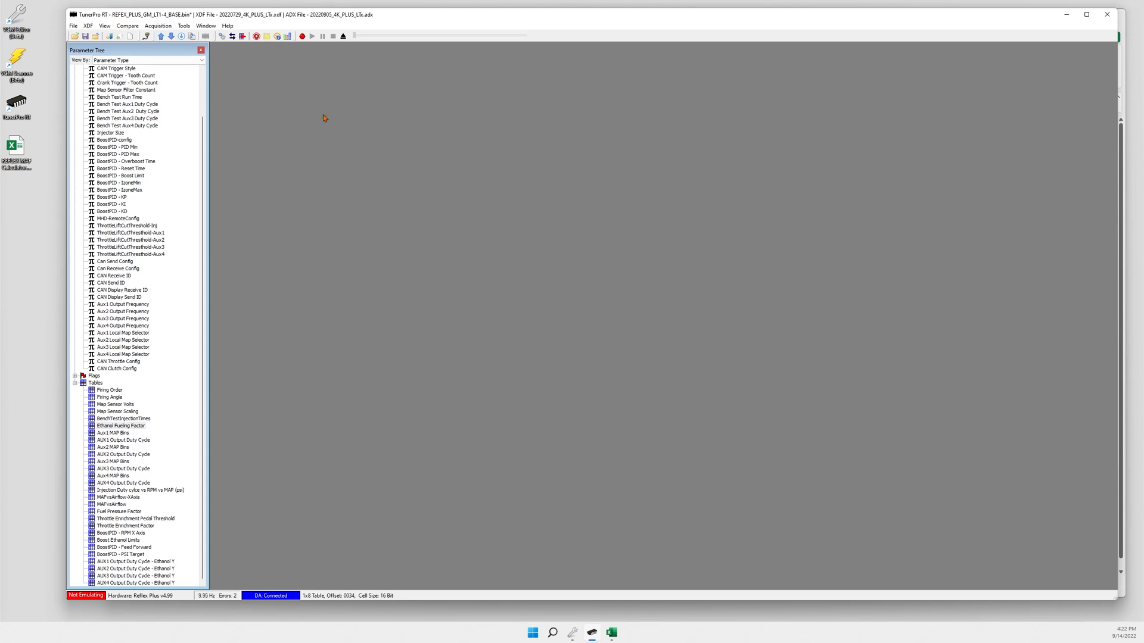
pyautogui.click(267, 38)
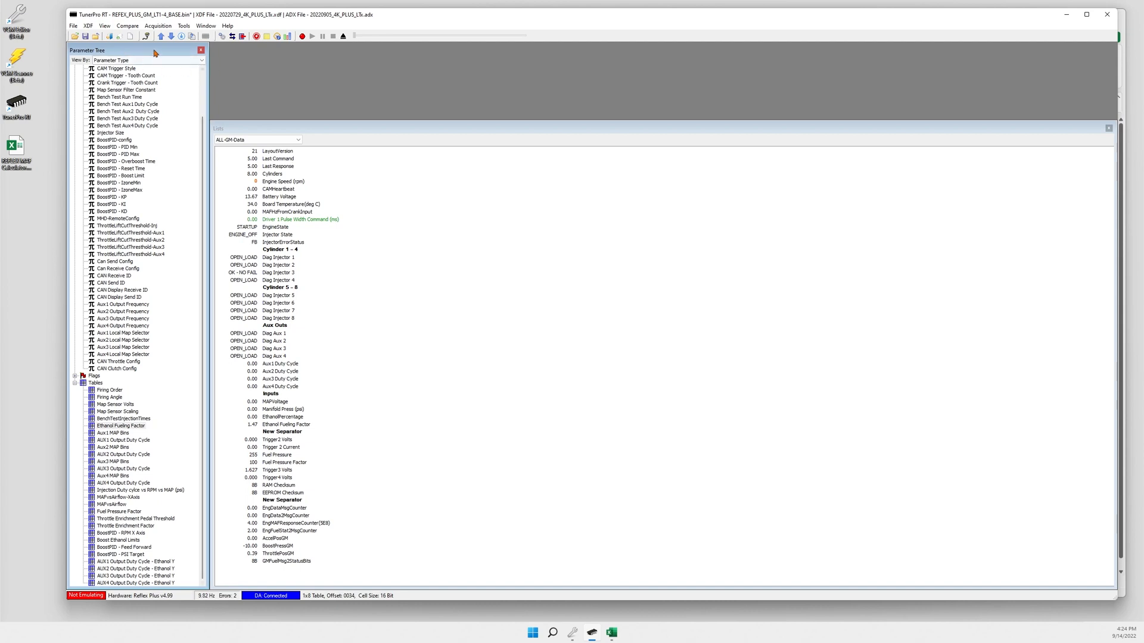
pyautogui.click(161, 36)
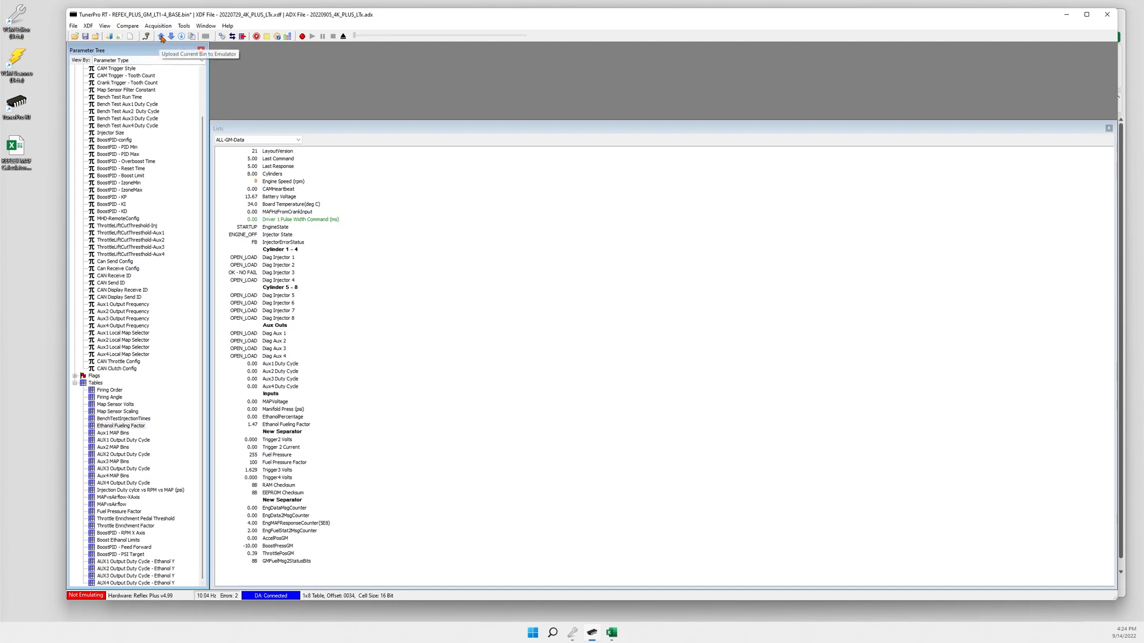
# Minimize TunerPro RT and the Excel workbook, view the engine airflow settings in VCM Editor, and switch back to TunerPro RT
pyautogui.click(1067, 17)
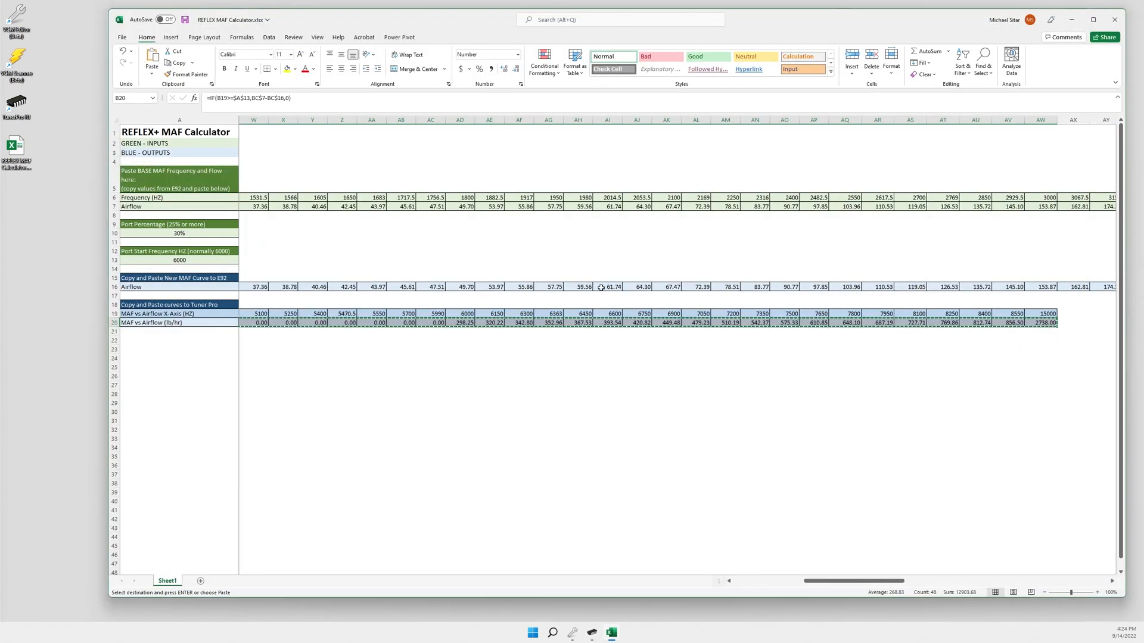
pyautogui.click(1072, 20)
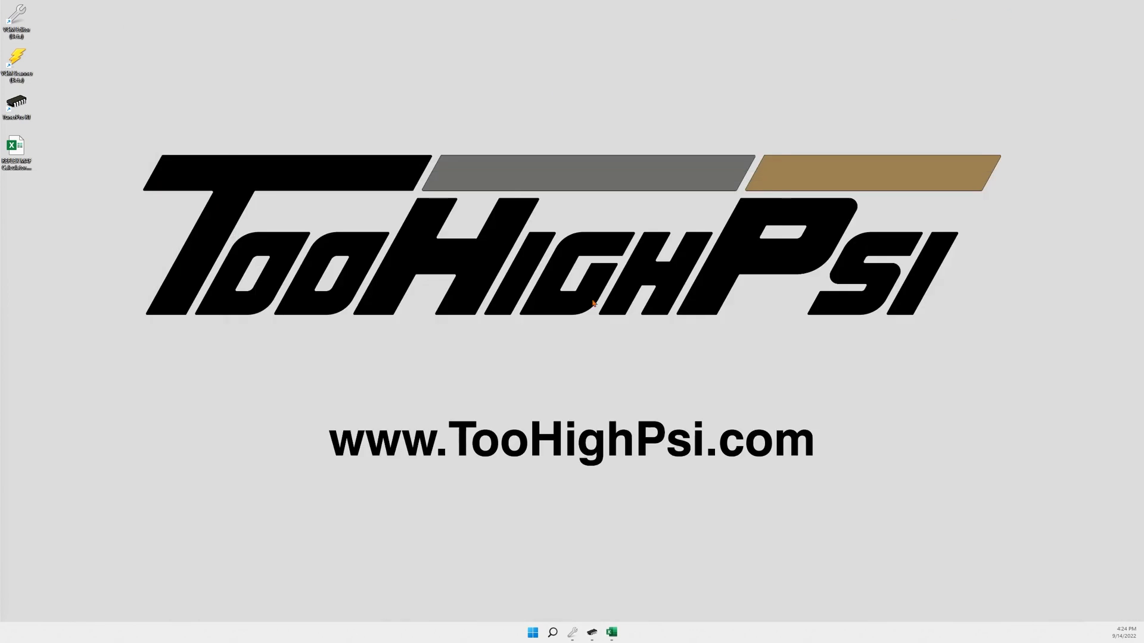
pyautogui.click(570, 634)
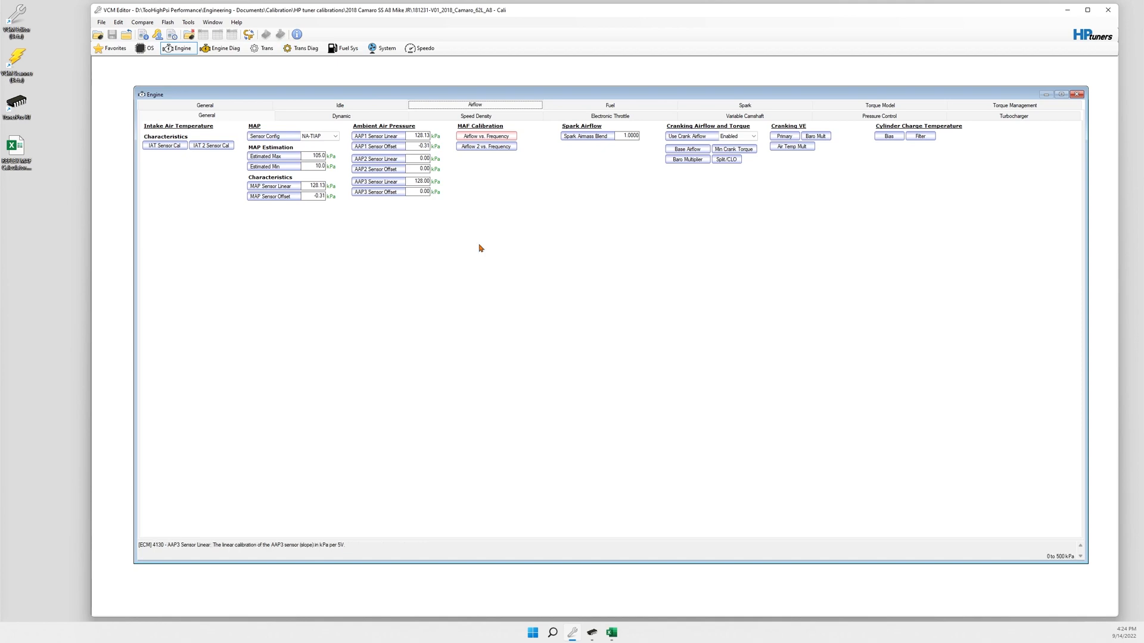
pyautogui.click(593, 633)
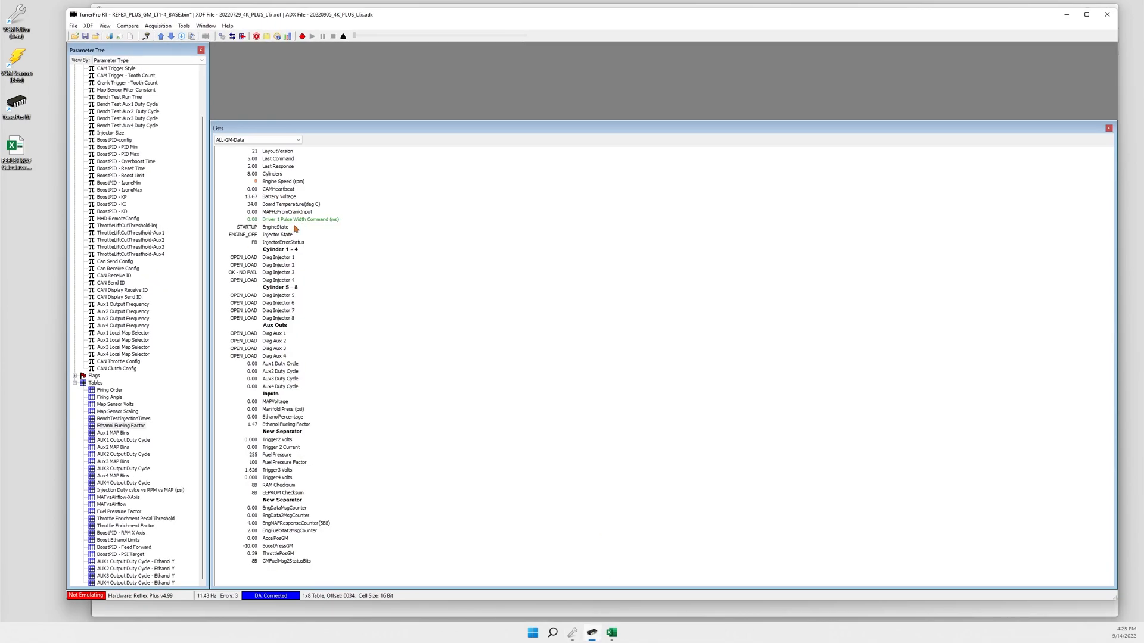